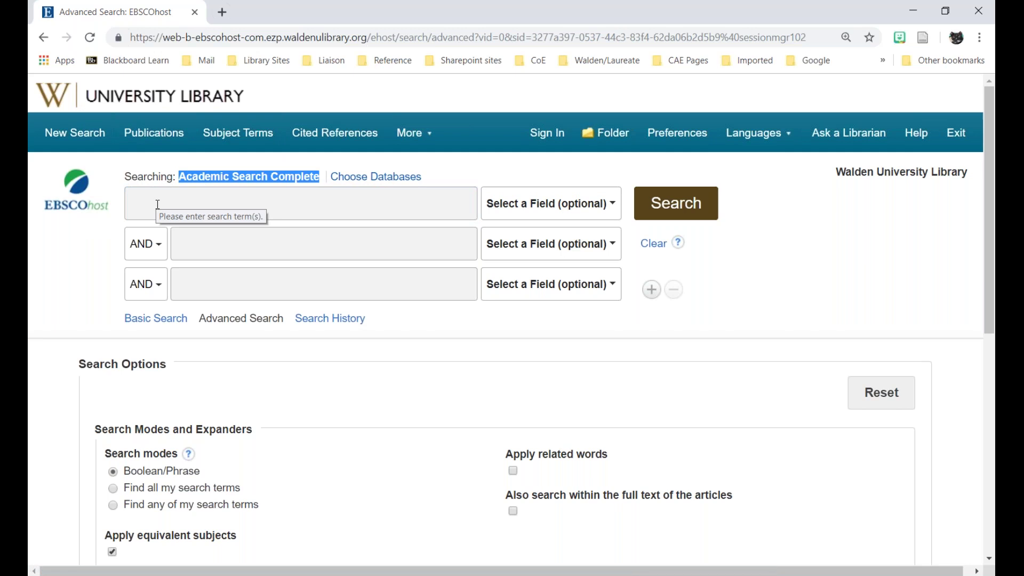
# Step: Enter "teenagers", "drug abuse" and "rural" as three search terms combined with AND
pyautogui.click(157, 204)
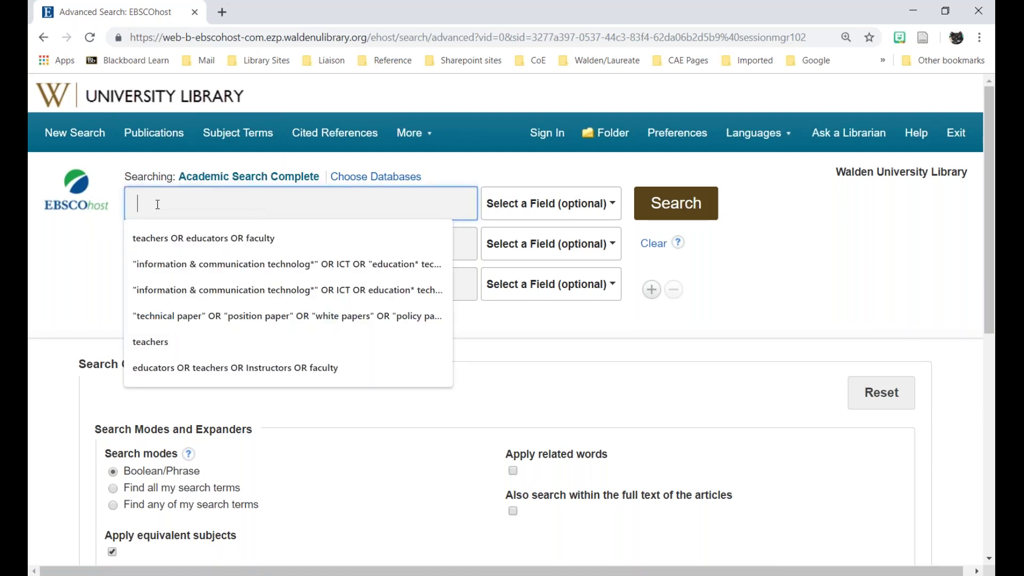
pyautogui.write('teenagers')
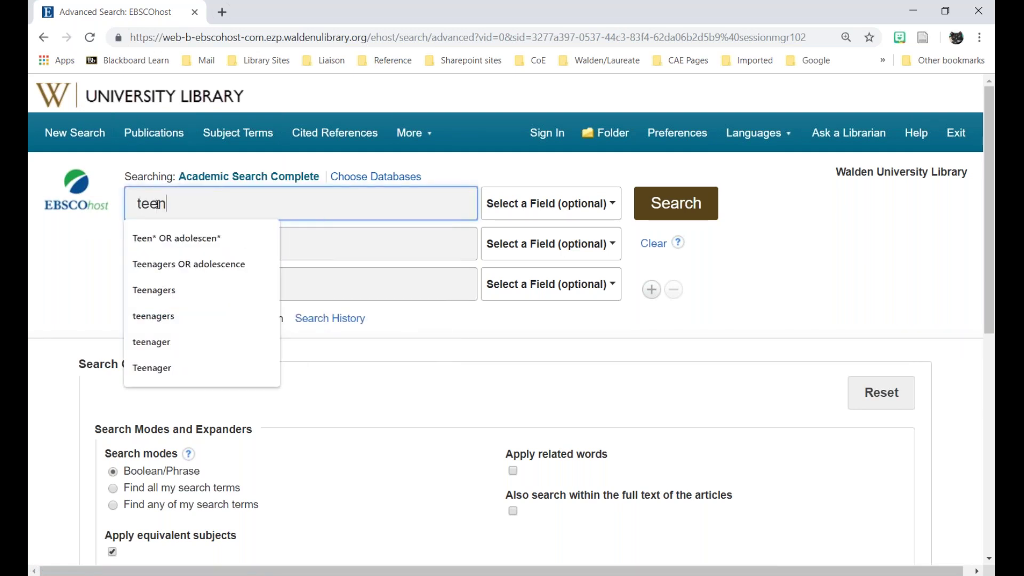
pyautogui.press('Tab')
pyautogui.press('Tab')
pyautogui.press('Tab')
pyautogui.write('d')
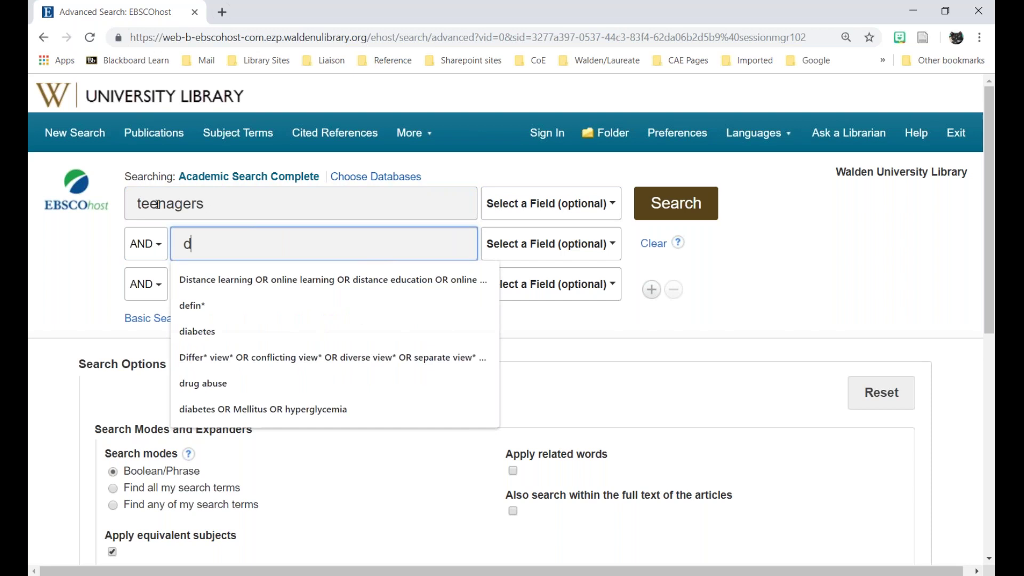
pyautogui.write('rug abuse')
pyautogui.press('Tab')
pyautogui.press('Tab')
pyautogui.press('Tab')
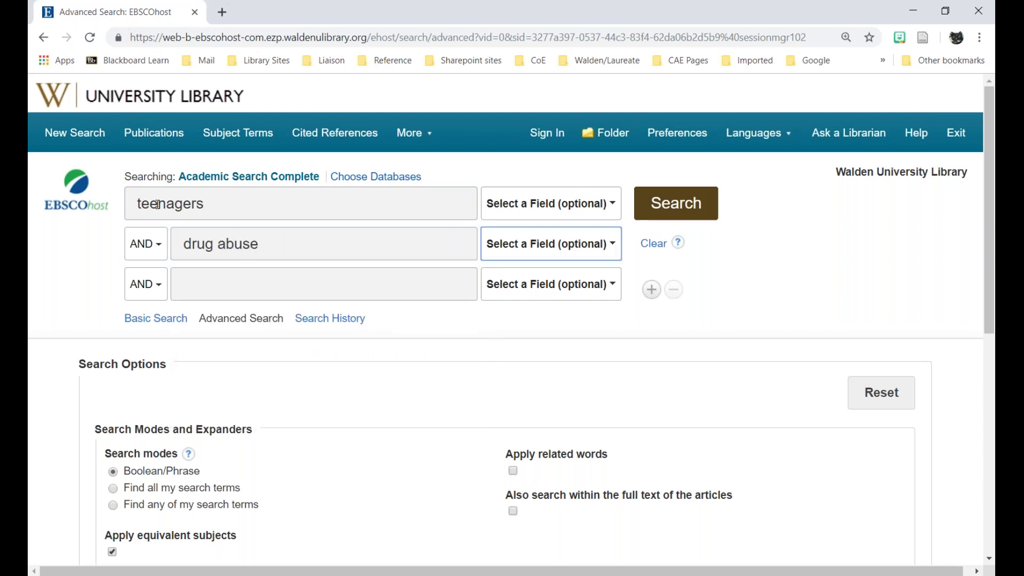
pyautogui.write('rural')
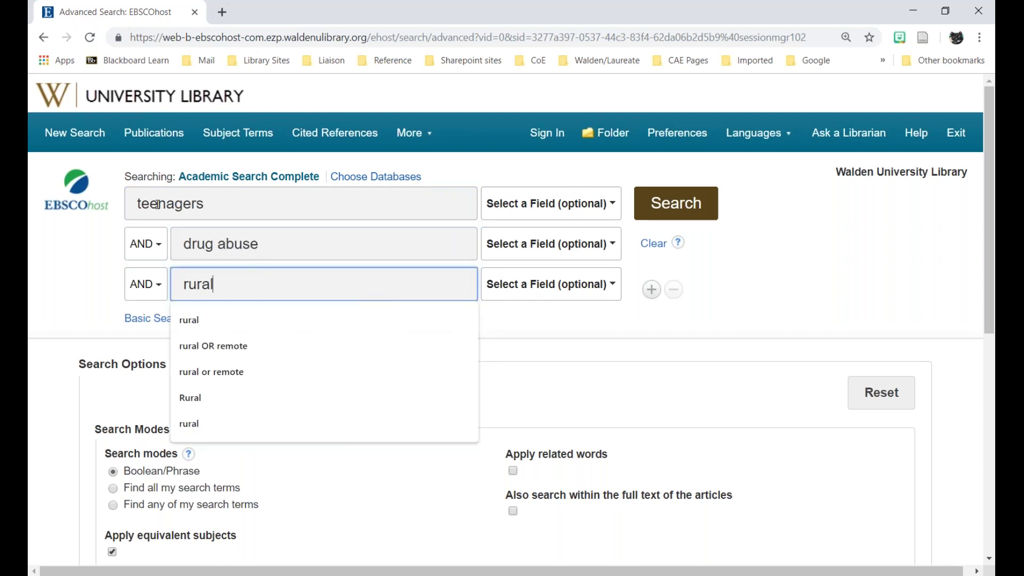
pyautogui.click(806, 274)
# Step: Limit the results to peer-reviewed scholarly journals published from 2016 onward and run the search
pyautogui.scroll(-3, 267, 383)
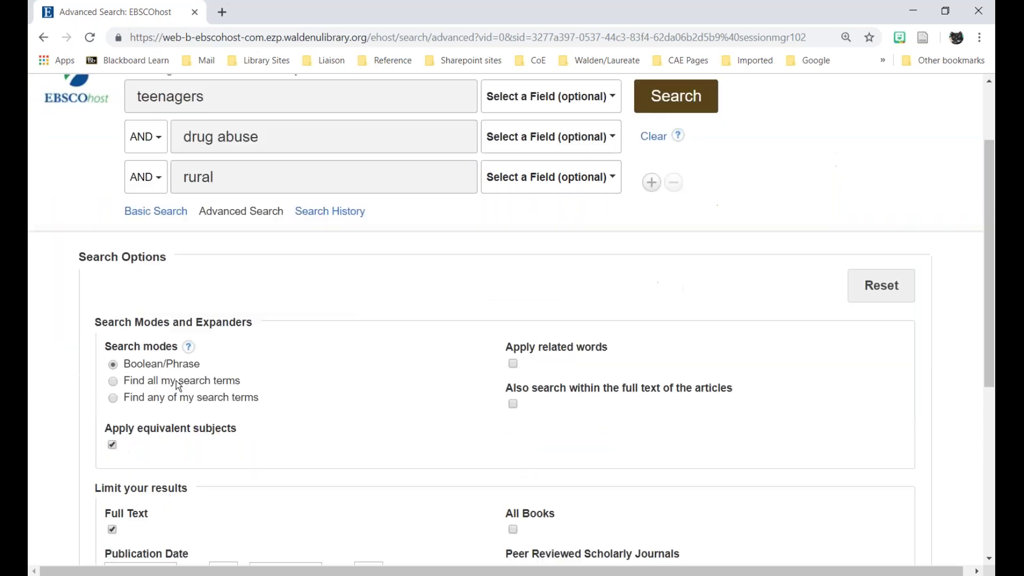
pyautogui.click(222, 535)
pyautogui.write('2016')
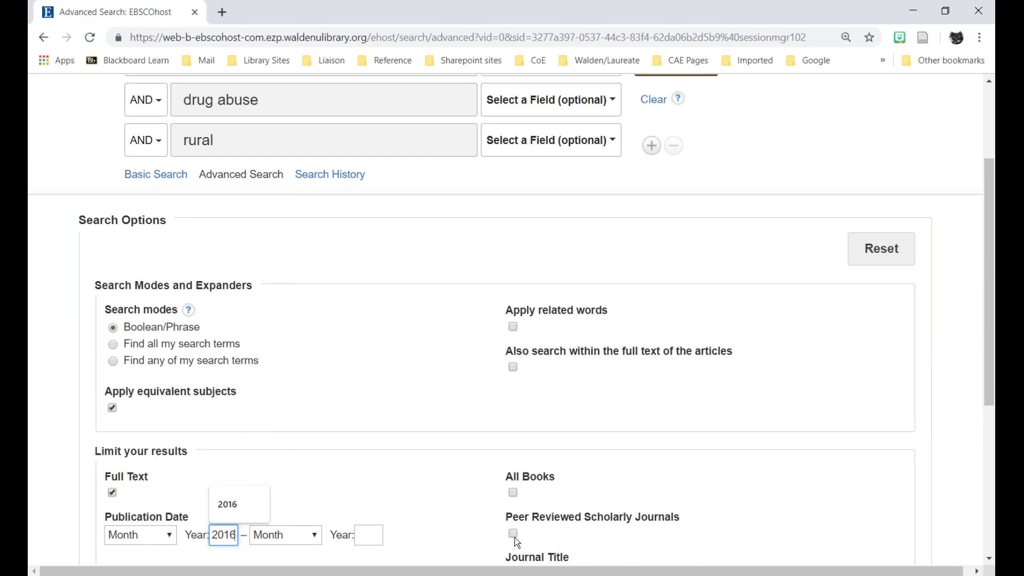
pyautogui.click(514, 534)
pyautogui.scroll(3, 431, 440)
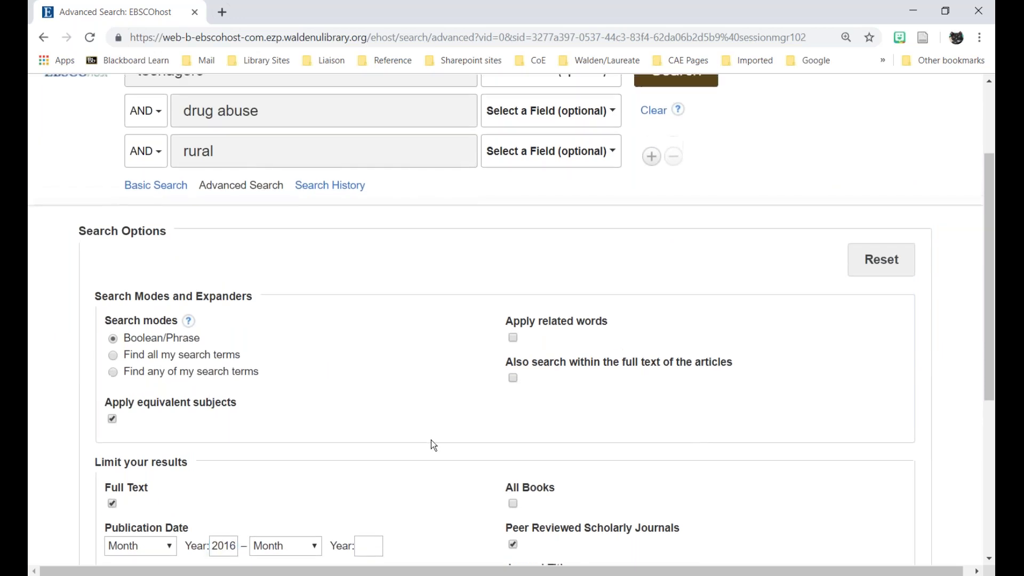
pyautogui.click(678, 212)
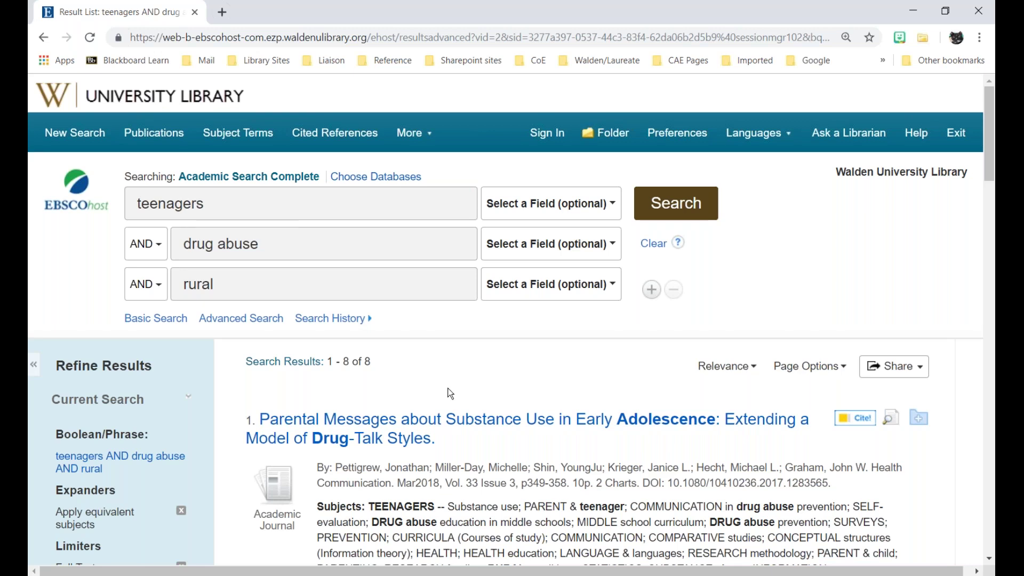
# Step: Highlight the subject terms of the first search result to check them for alternative keywords
pyautogui.scroll(-1, 449, 385)
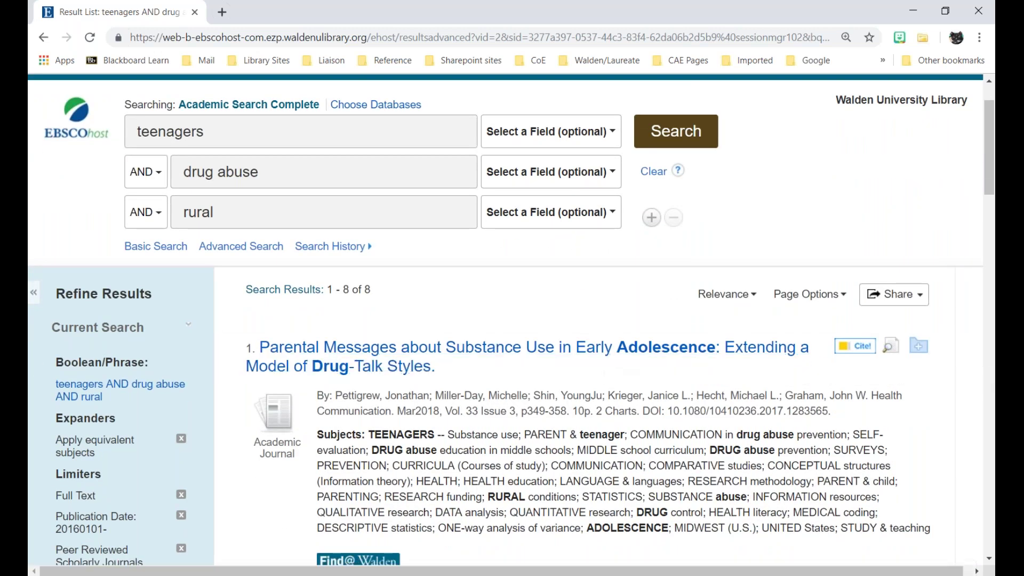
pyautogui.moveTo(318, 434); pyautogui.dragTo(941, 525)
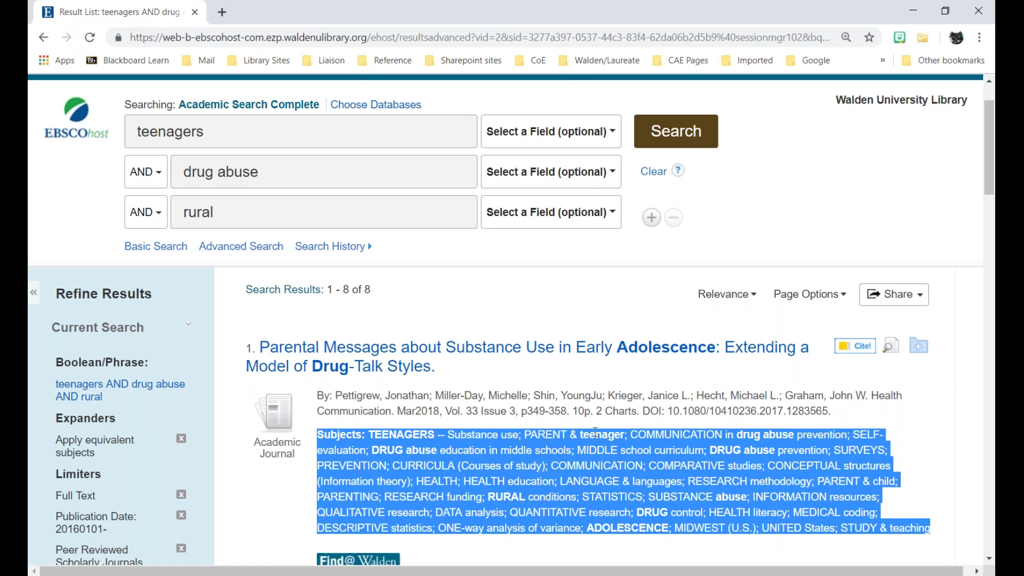
pyautogui.click(926, 452)
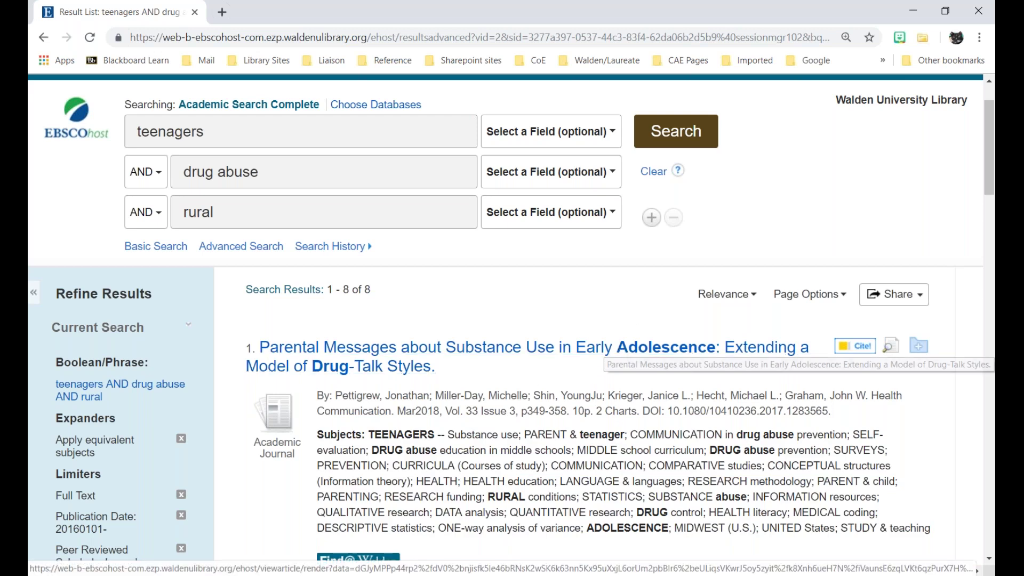
# Step: Replace the first search term with "Teenagers OR adolescence"
pyautogui.click(263, 135)
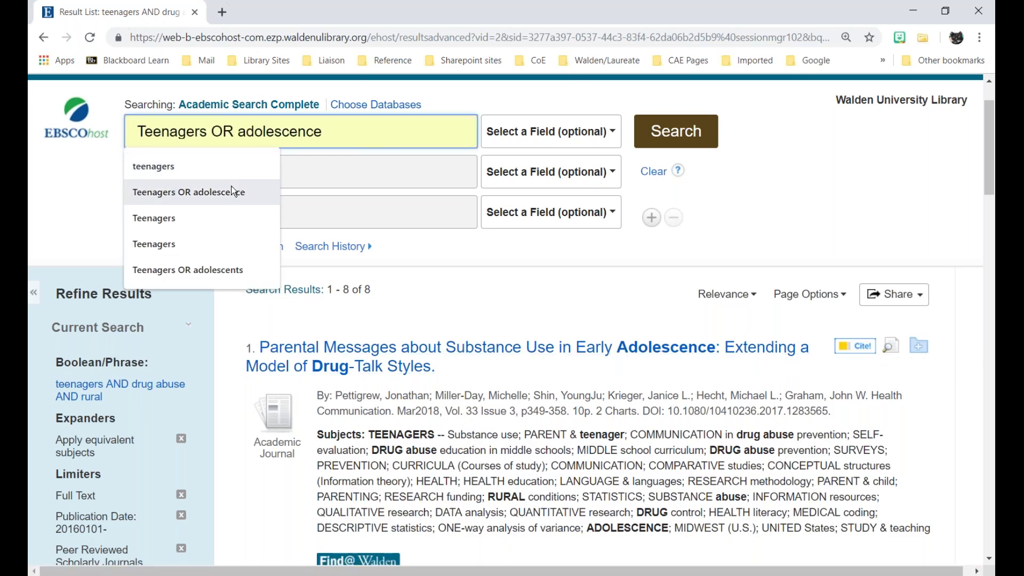
pyautogui.click(233, 191)
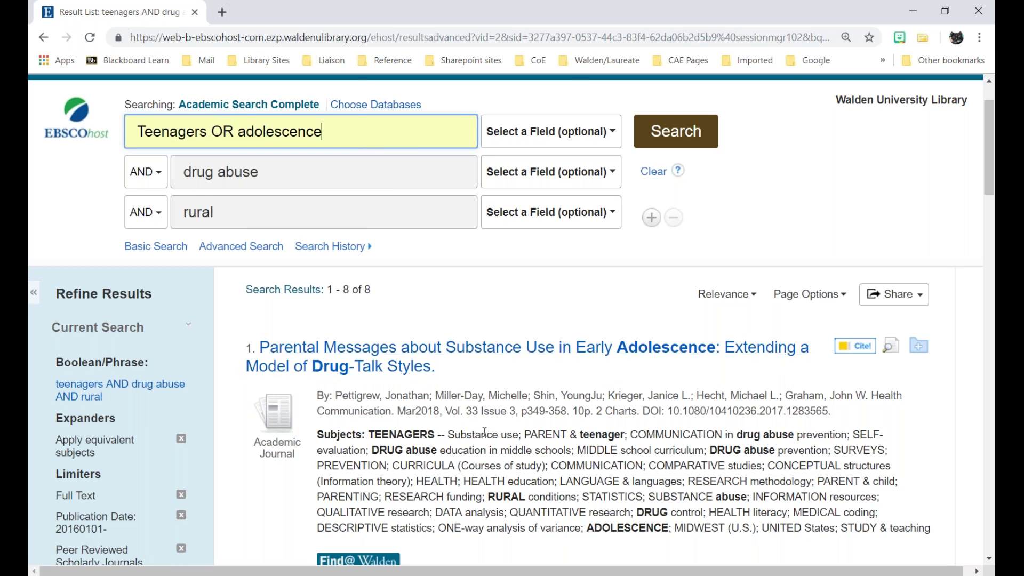
pyautogui.scroll(-3, 502, 434)
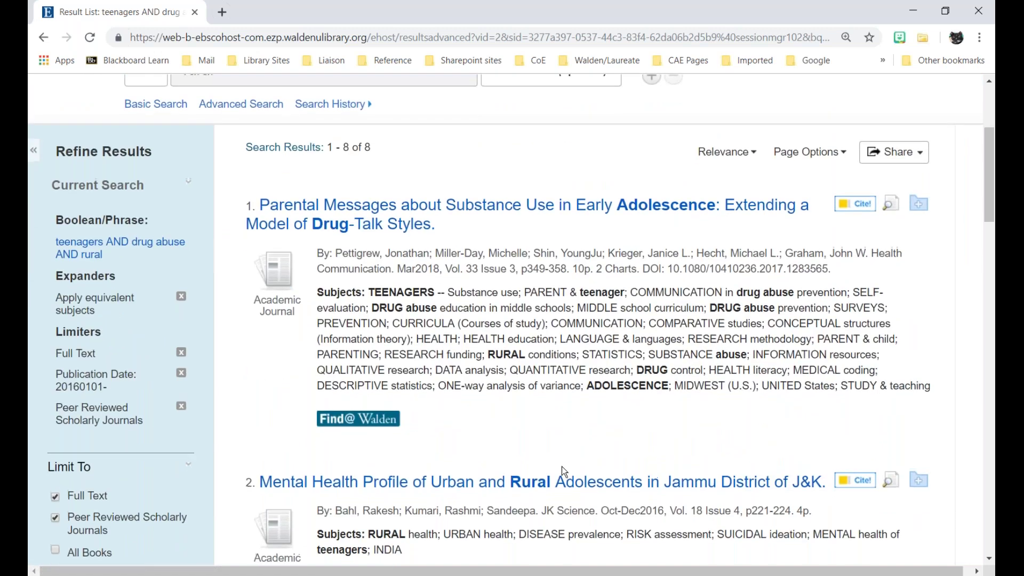
pyautogui.scroll(4, 562, 466)
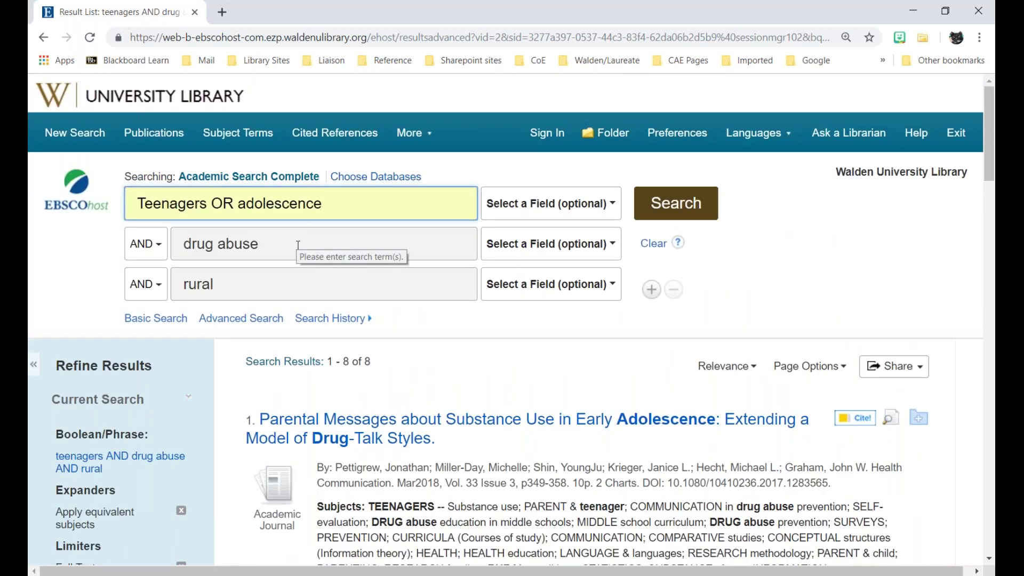
# Step: Expand the other terms to "drug abuse OR substance abuse OR alcohol abuse" and "rural OR remote", and rerun the search
pyautogui.click(298, 245)
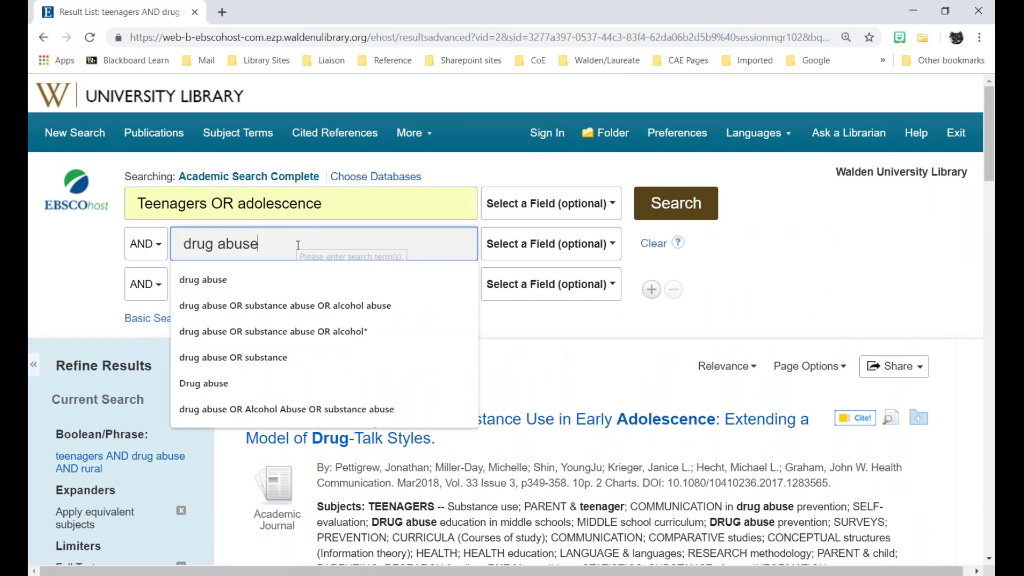
pyautogui.click(314, 311)
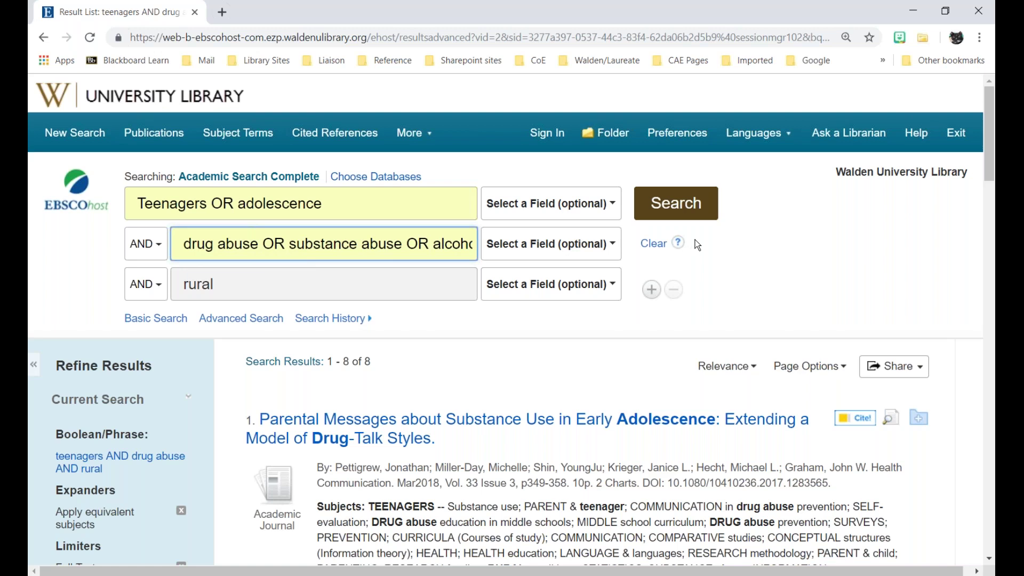
pyautogui.click(233, 288)
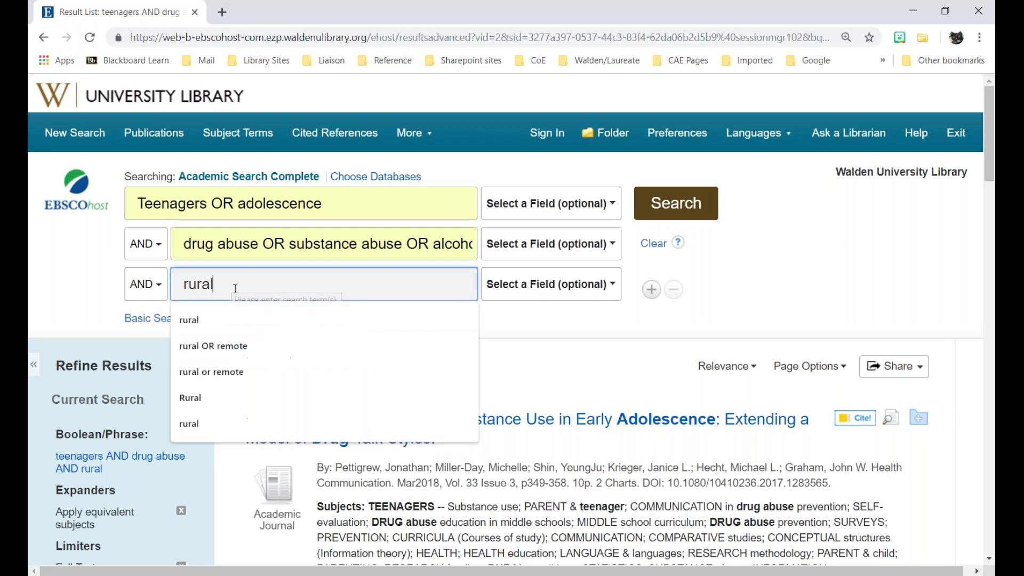
pyautogui.click(242, 348)
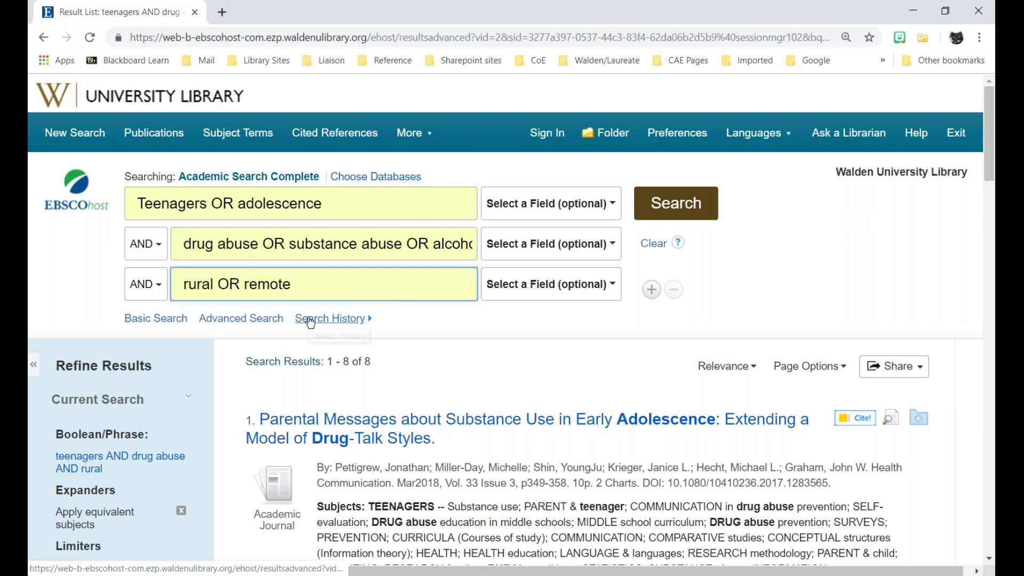
pyautogui.click(703, 208)
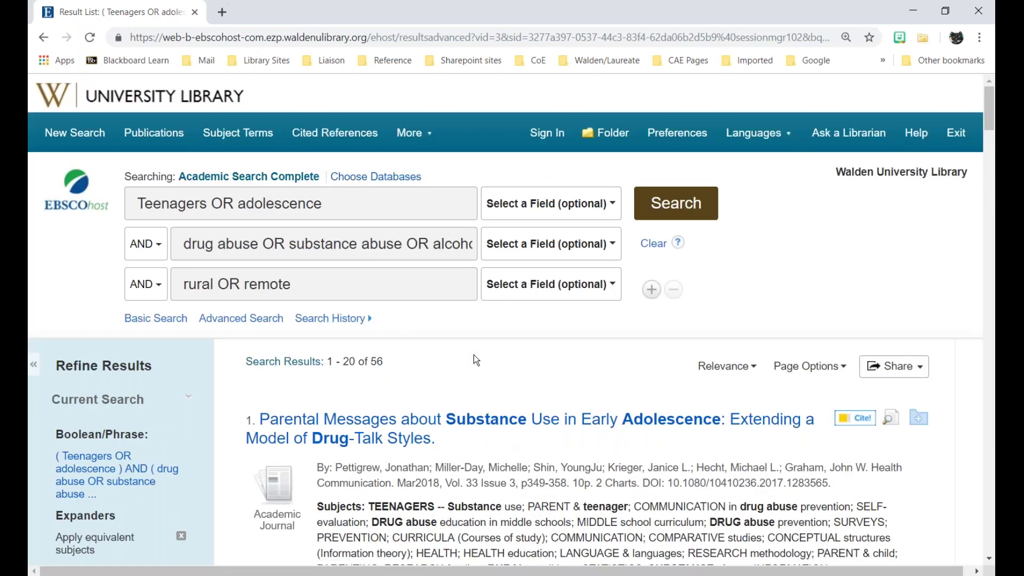
# Step: Review the subject terms and abstract in the first article's detailed record, and return to the result list
pyautogui.scroll(-1, 474, 354)
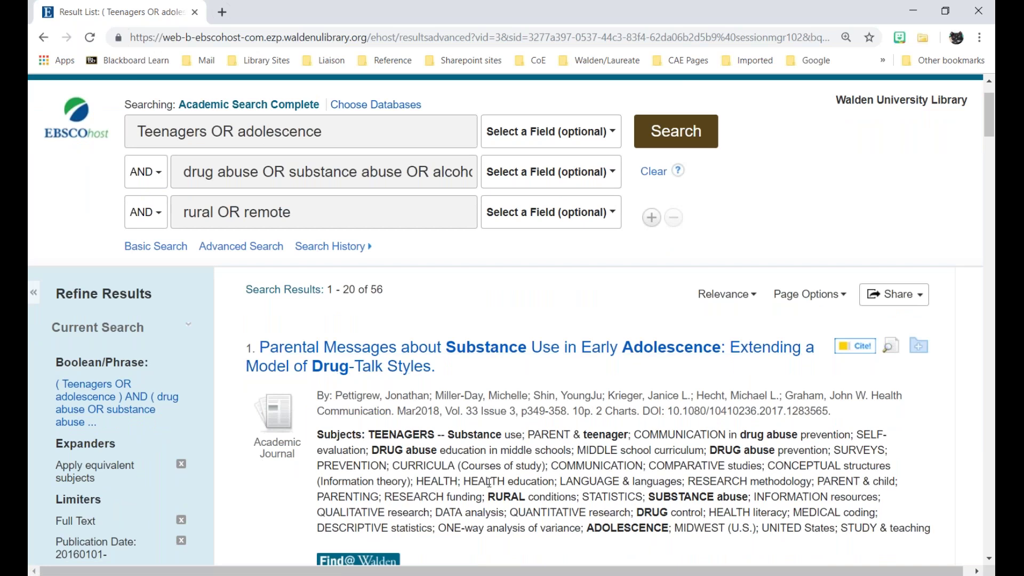
pyautogui.click(418, 356)
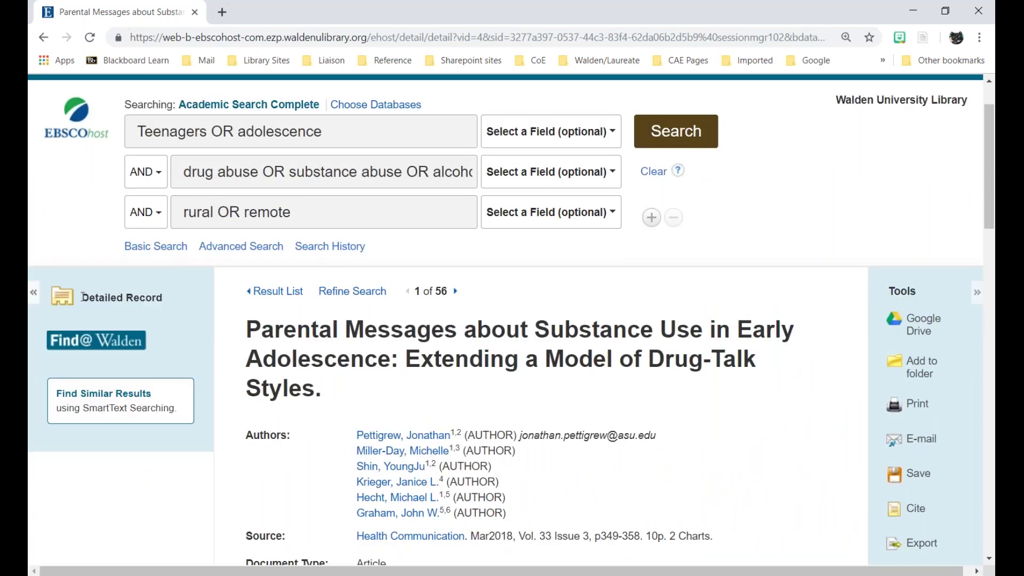
pyautogui.scroll(-12, 237, 351)
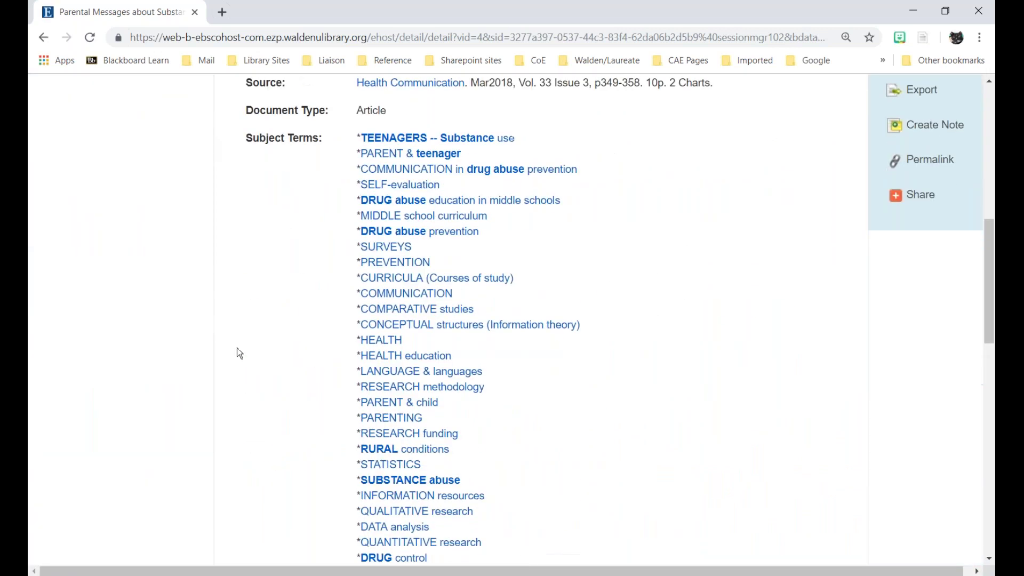
pyautogui.scroll(-3, 238, 349)
pyautogui.moveTo(354, 308); pyautogui.dragTo(631, 448)
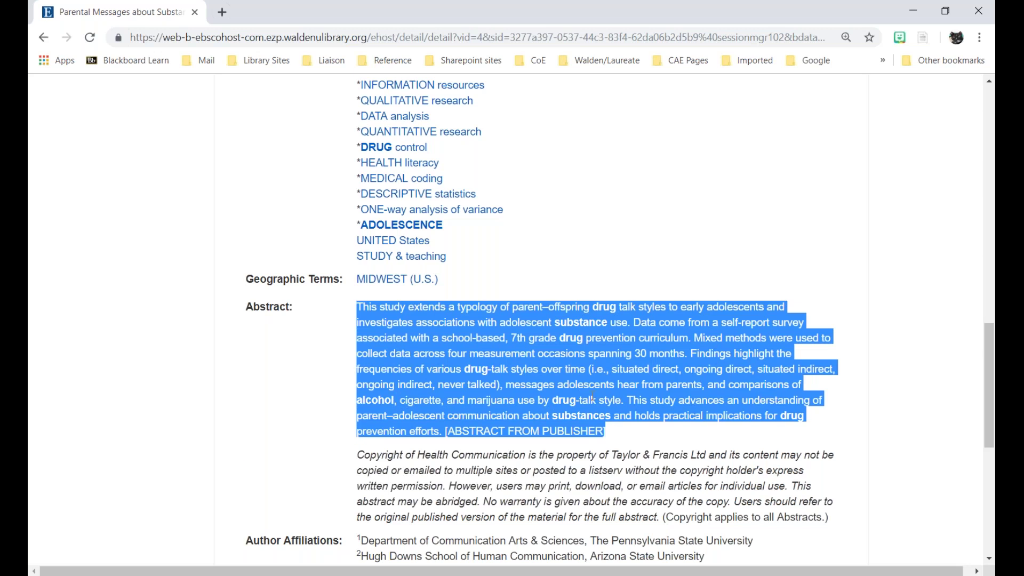
pyautogui.scroll(15, 593, 398)
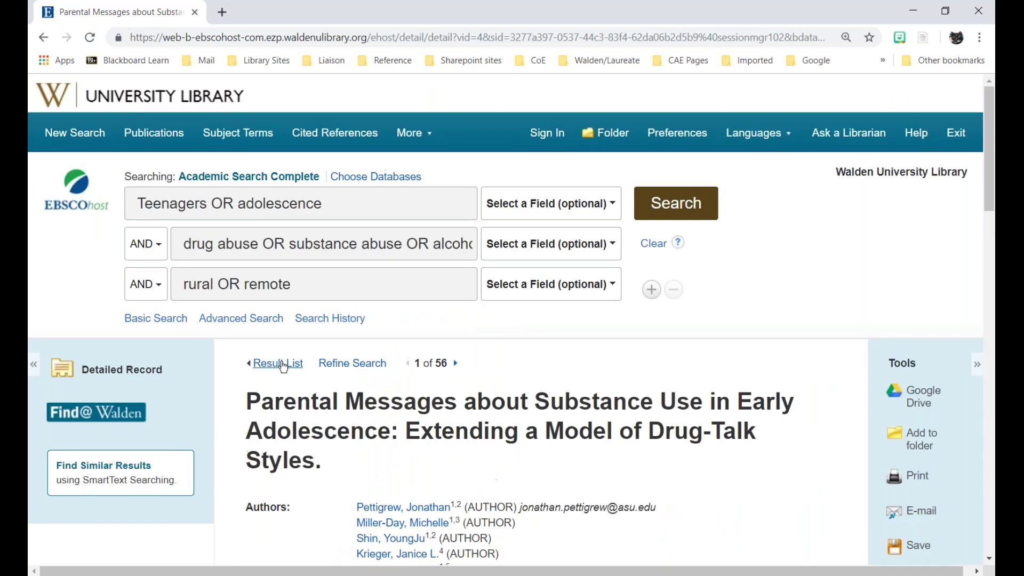
pyautogui.click(284, 365)
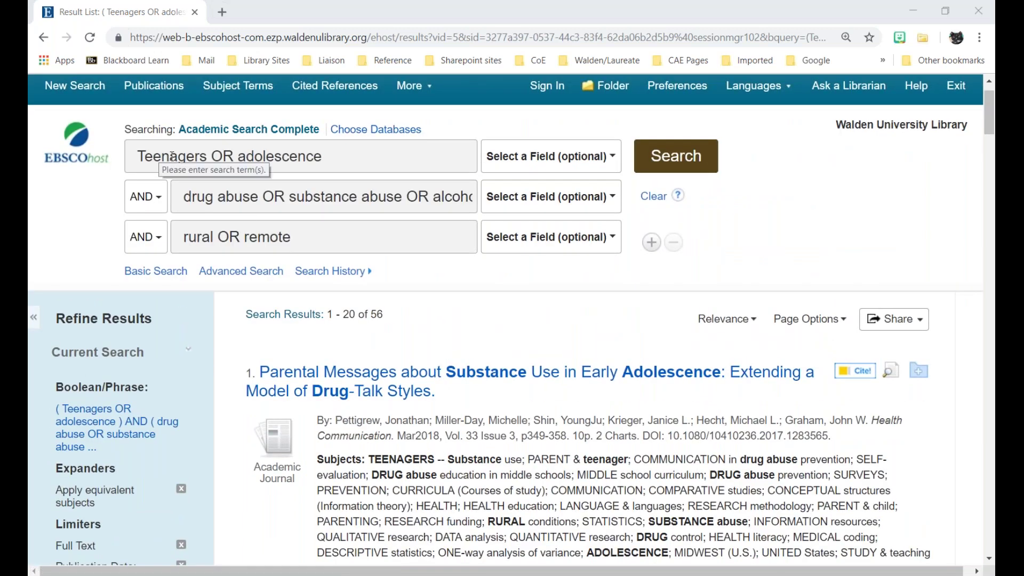
# Step: Truncate the first row's search terms to "Teen* OR adolescen*" and rerun the search
pyautogui.click(173, 155)
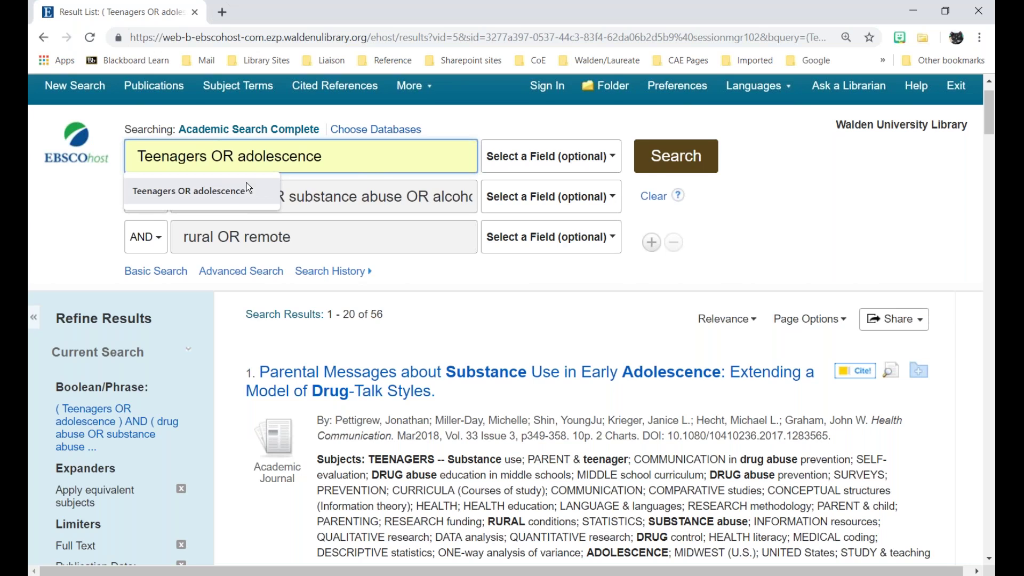
pyautogui.moveTo(170, 156); pyautogui.dragTo(205, 156)
pyautogui.write('*')
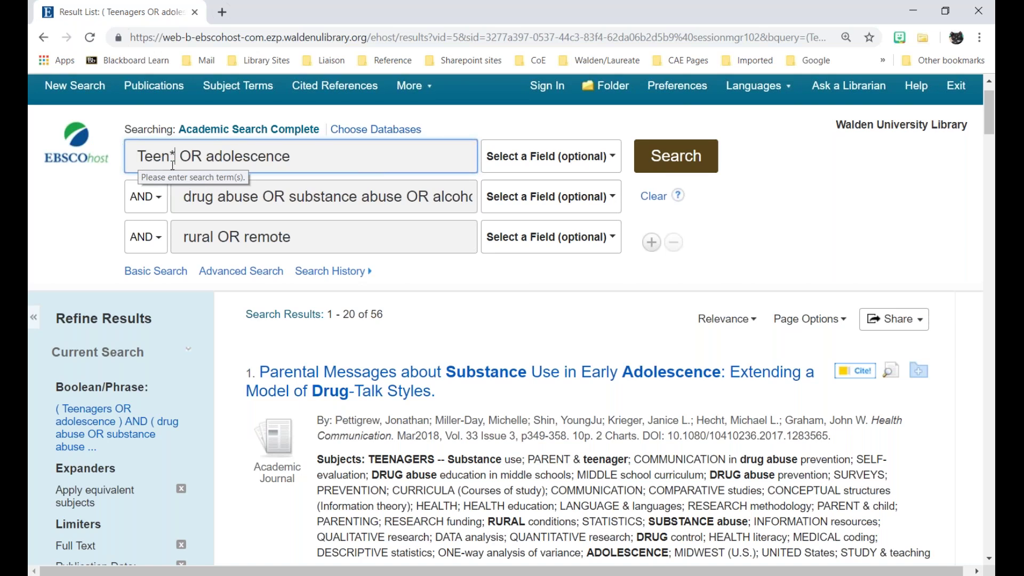
pyautogui.click(314, 160)
pyautogui.press('BackSpace')
pyautogui.press('BackSpace')
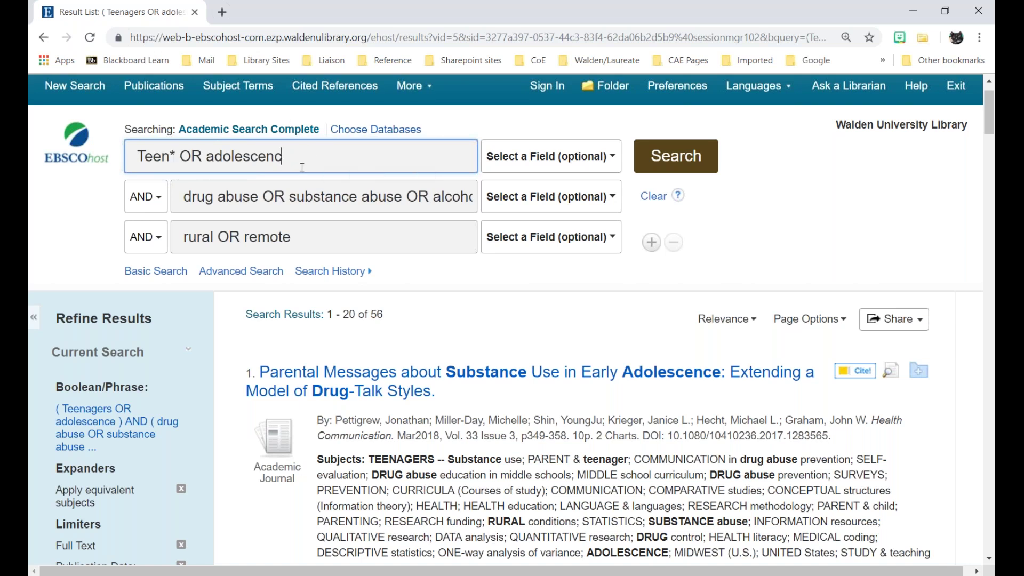
pyautogui.write('*')
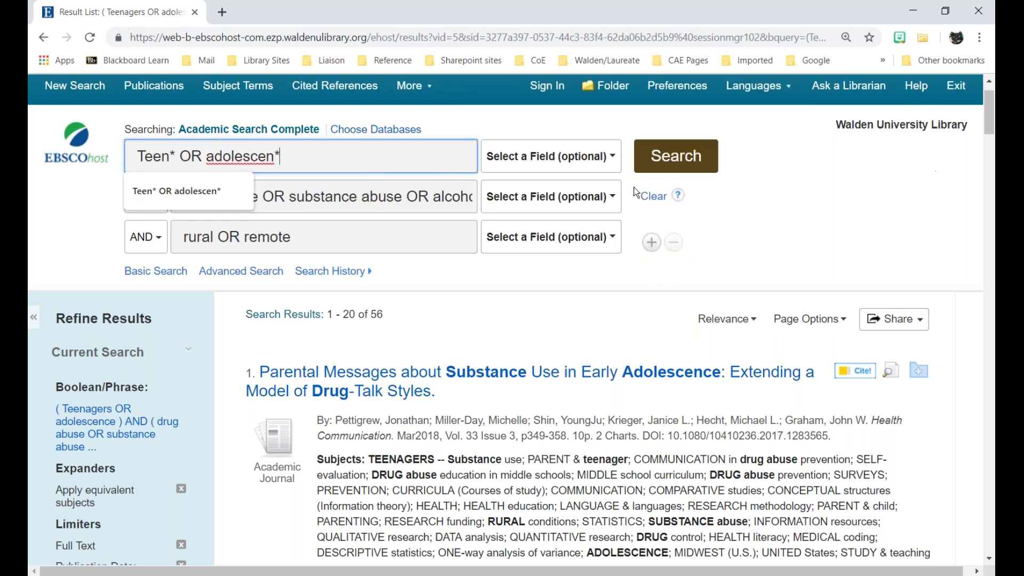
pyautogui.click(682, 157)
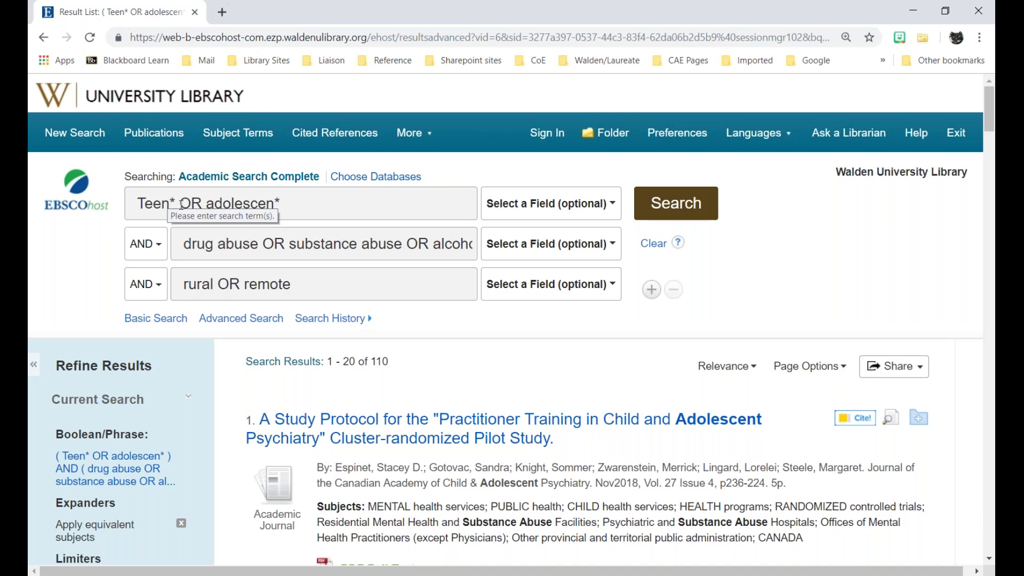
# Step: Return to the library home page and open ProQuest Central from the A-Z database list under P
pyautogui.click(120, 97)
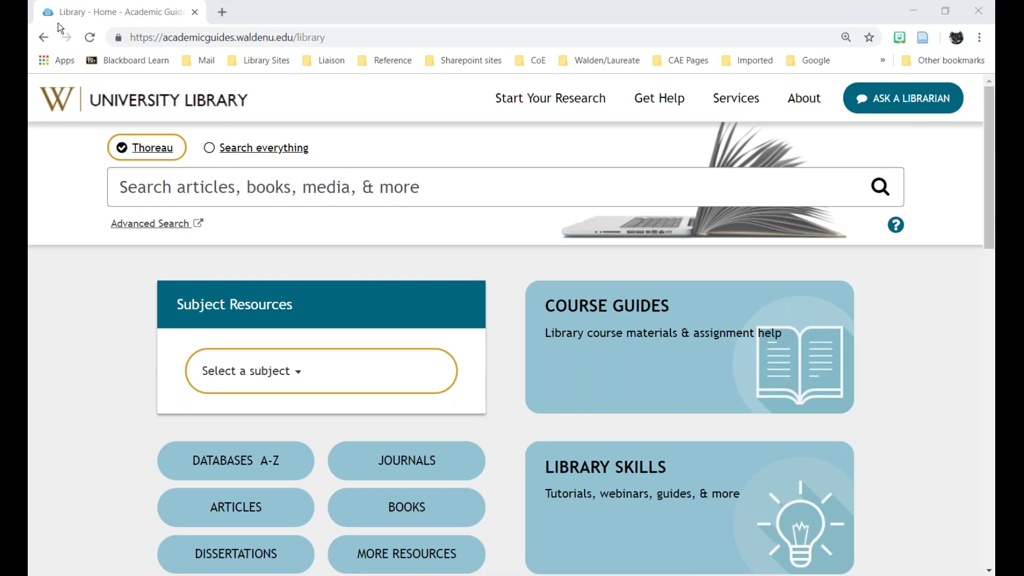
pyautogui.click(243, 468)
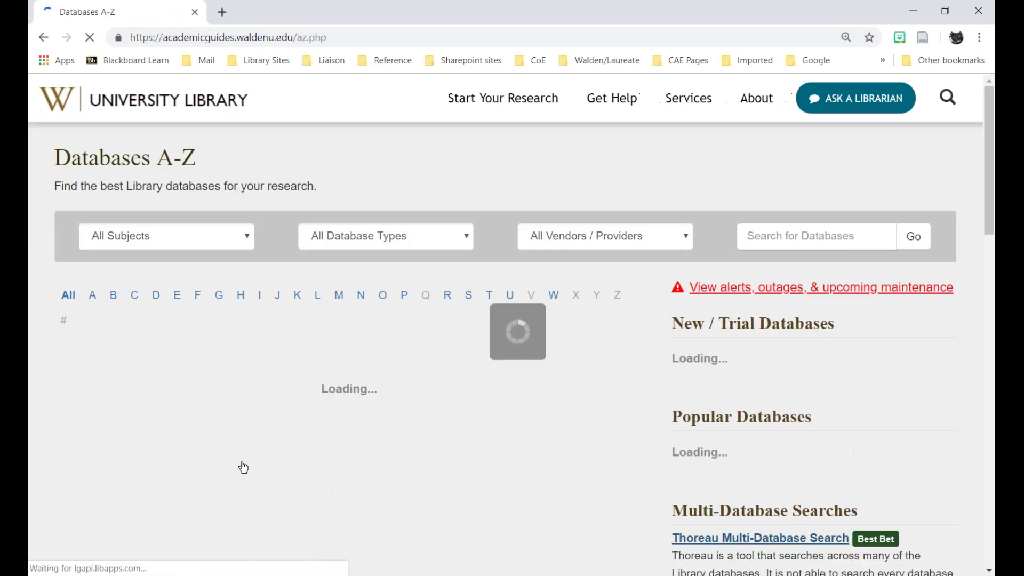
pyautogui.click(402, 294)
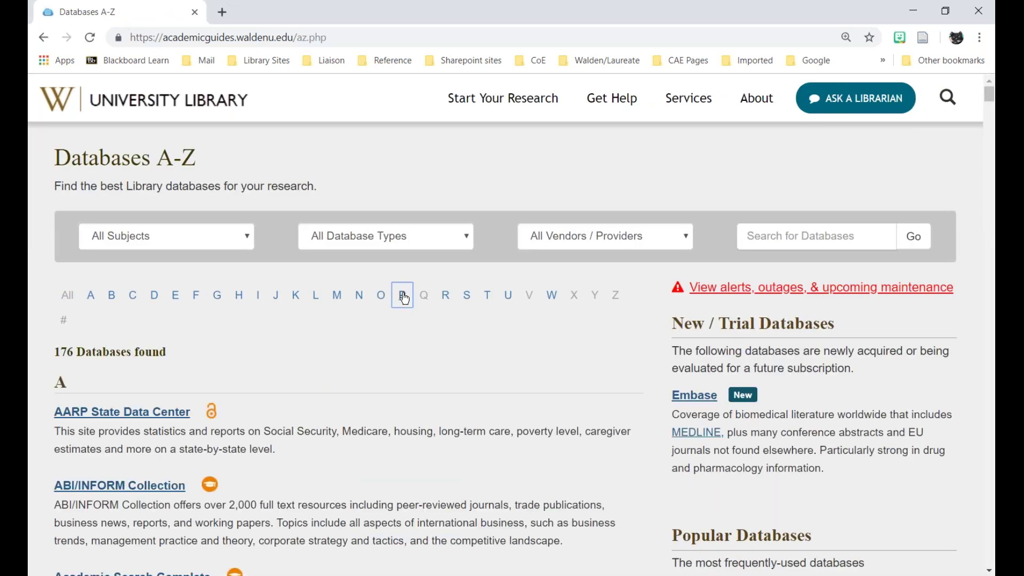
pyautogui.scroll(-3, 407, 382)
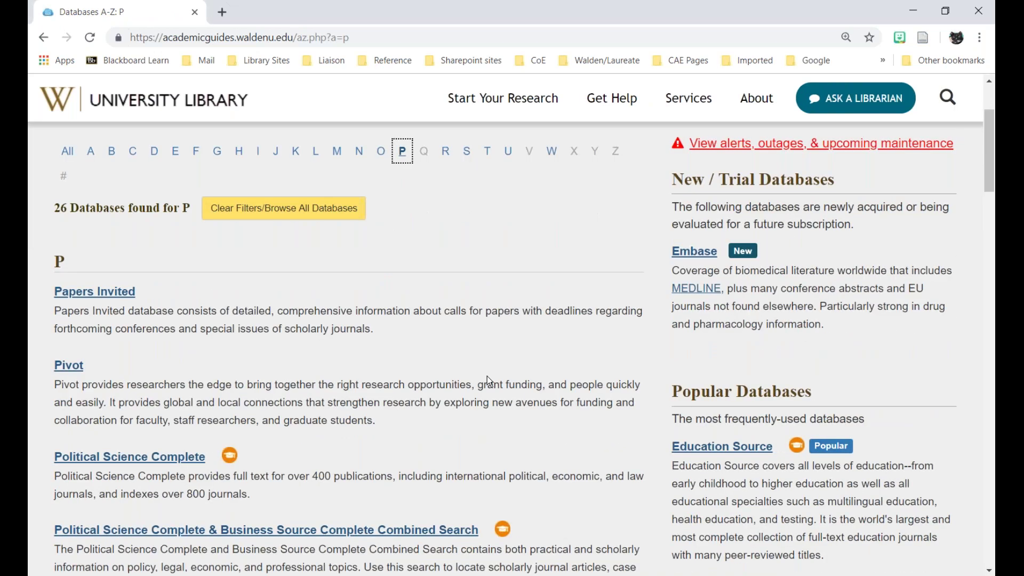
pyautogui.scroll(-3, 487, 376)
pyautogui.scroll(-3, 161, 516)
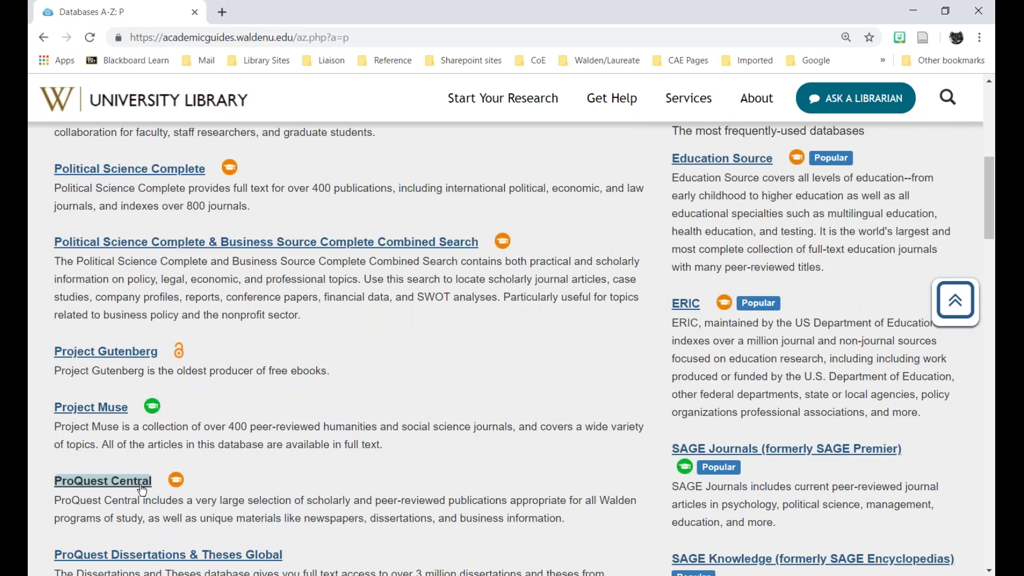
pyautogui.click(142, 485)
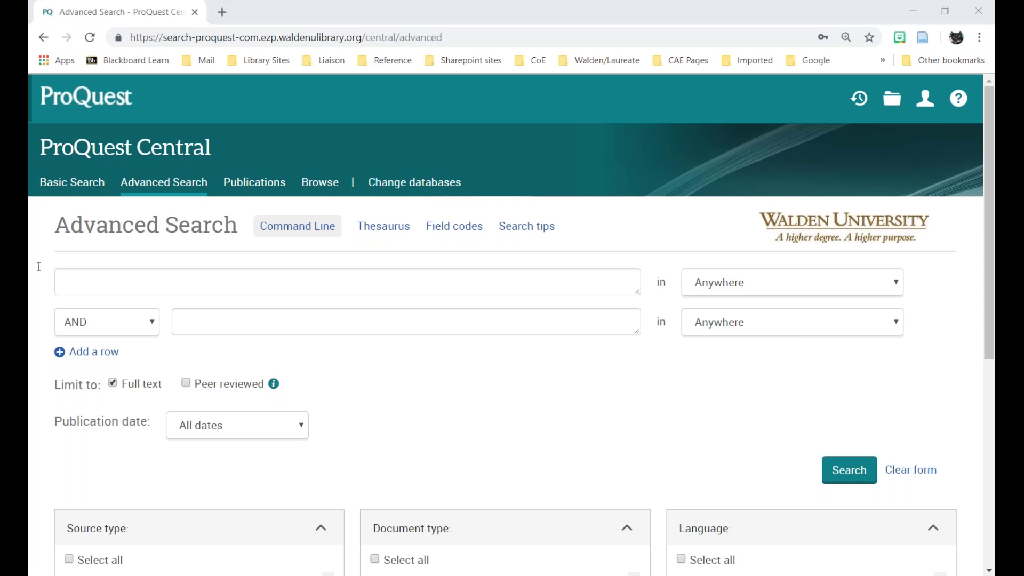
# Step: Enter "Apple" as the first search term and "sustainability" as the second, combined with AND
pyautogui.click(197, 283)
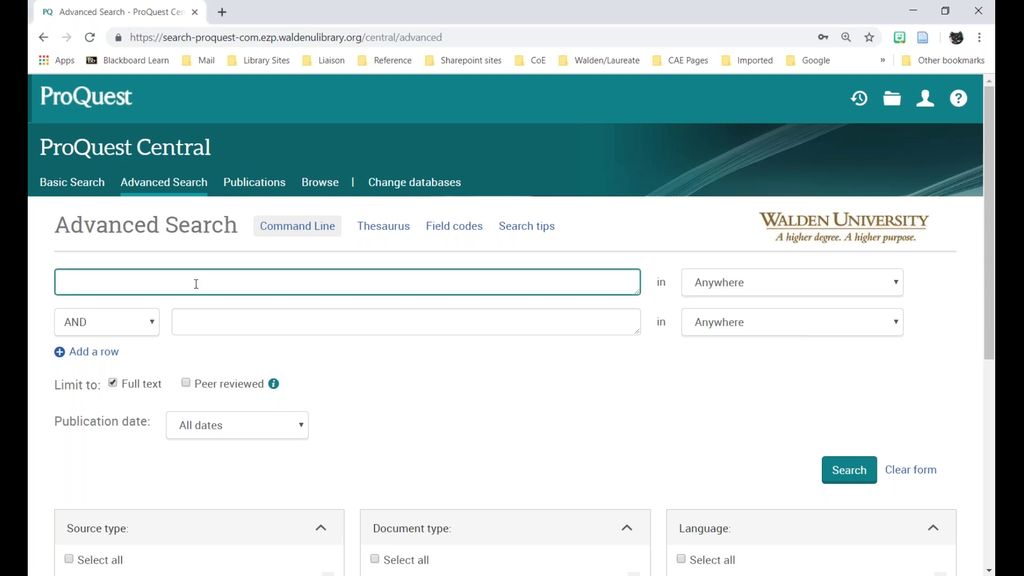
pyautogui.write('Apple')
pyautogui.click(195, 325)
pyautogui.write('sustainability')
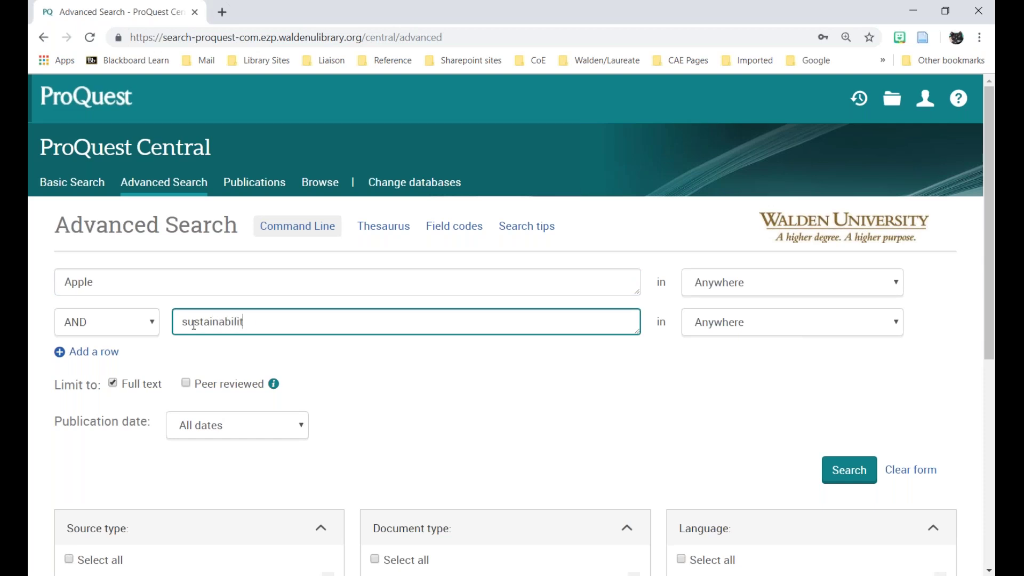
# Step: Limit the publication date to the last 3 months and run the search
pyautogui.scroll(-1, 542, 446)
pyautogui.click(453, 358)
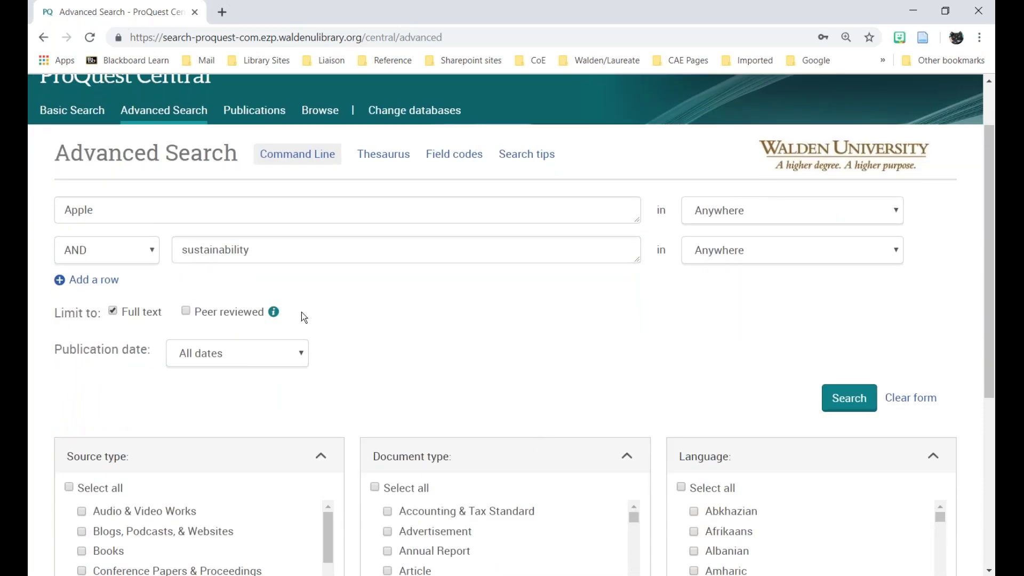
pyautogui.click(222, 357)
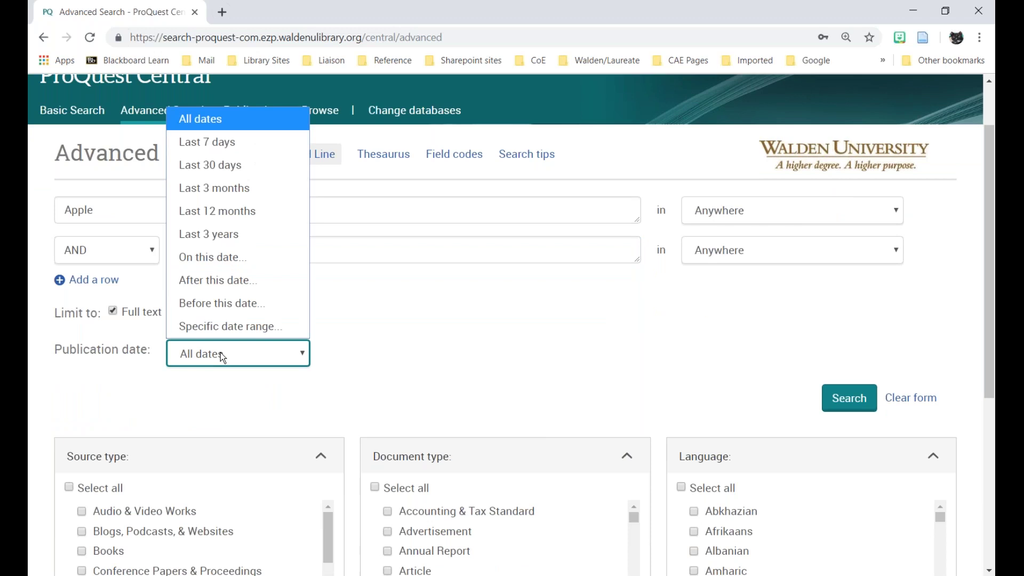
pyautogui.click(228, 187)
pyautogui.click(846, 397)
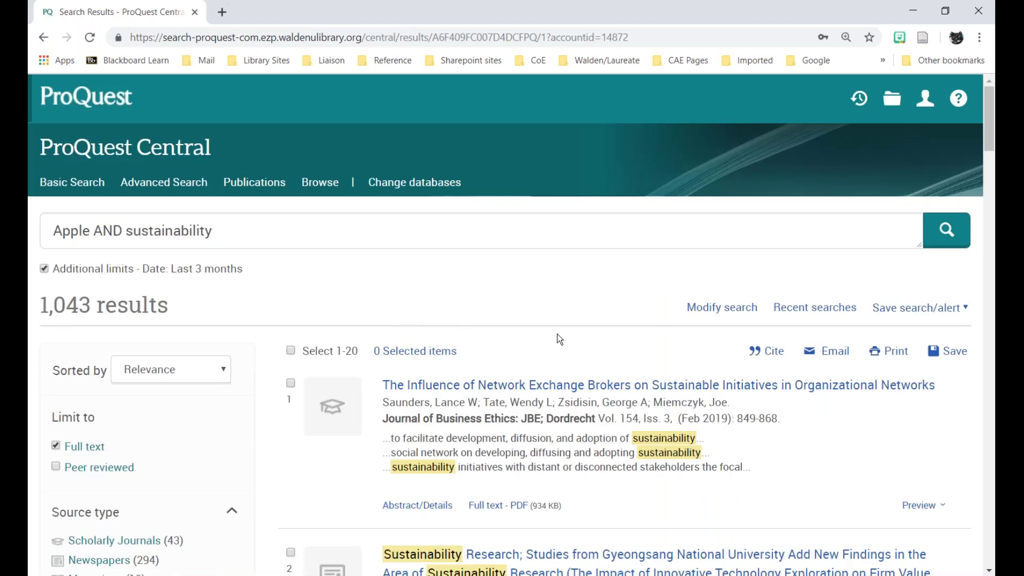
# Step: Scan the result list for irrelevant technology articles, highlighting "iPhone" in the second result's excerpt
pyautogui.scroll(-3, 558, 339)
pyautogui.scroll(-1, 605, 428)
pyautogui.doubleClick(606, 428)
pyautogui.scroll(-1, 609, 495)
pyautogui.scroll(-1, 609, 494)
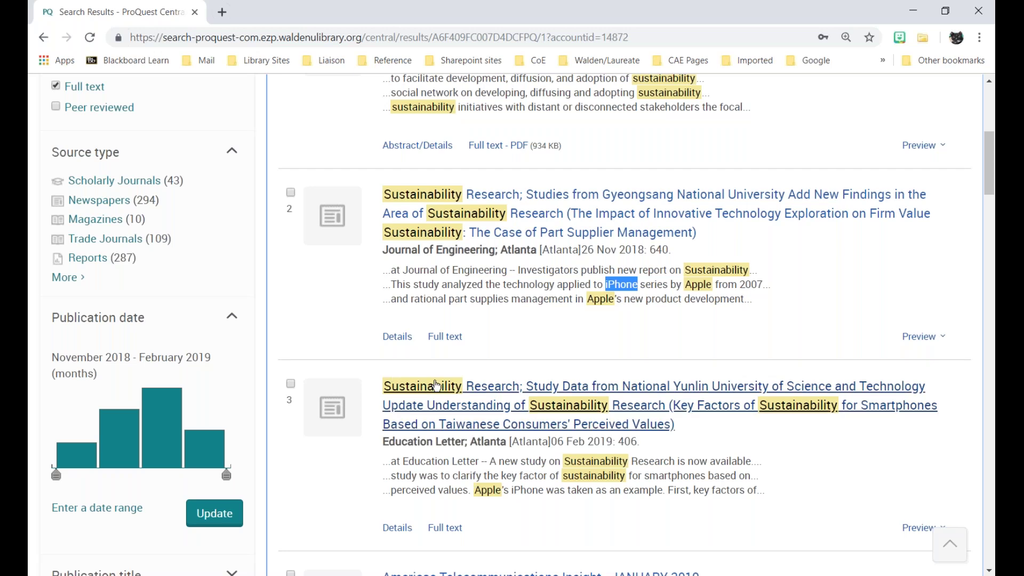
# Step: Reopen the search for modification and add a third row with the NOT operator
pyautogui.scroll(4, 434, 383)
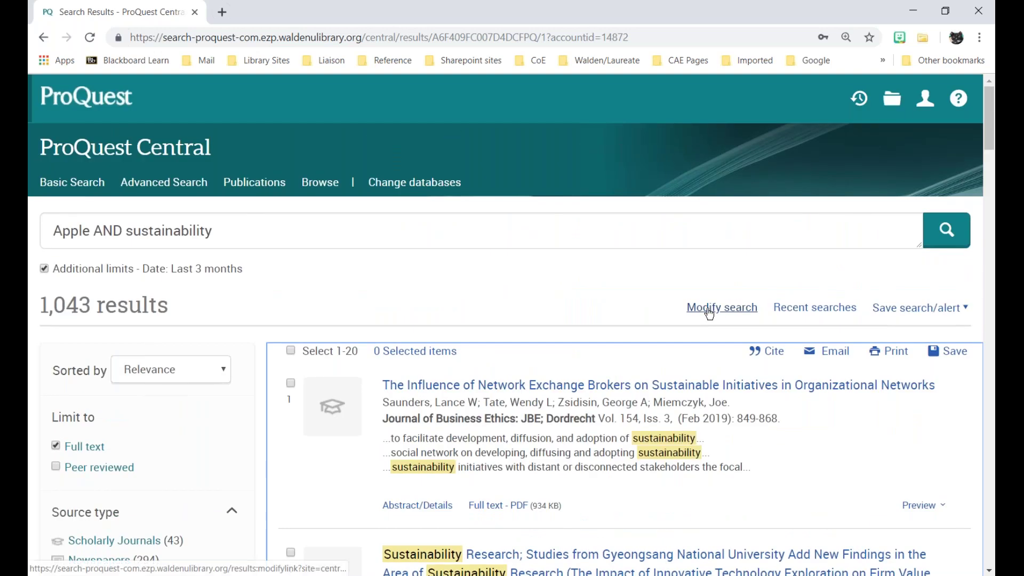
pyautogui.click(712, 311)
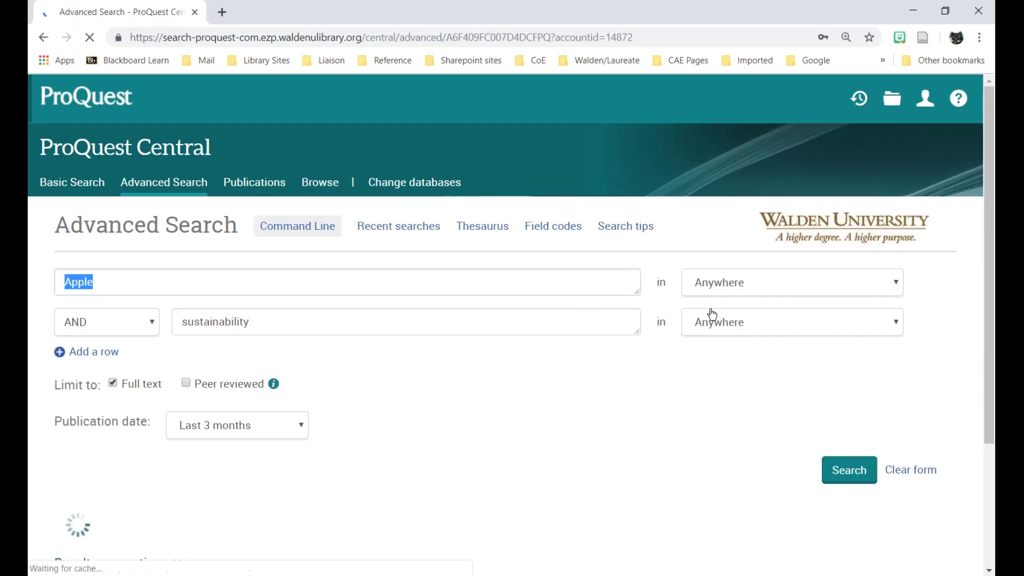
pyautogui.click(109, 353)
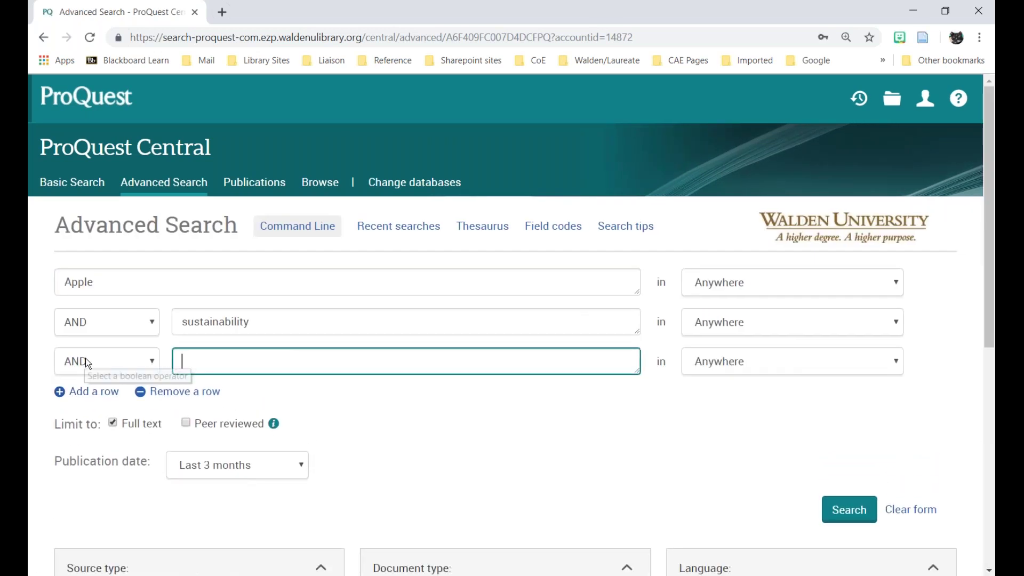
pyautogui.click(85, 357)
pyautogui.click(80, 431)
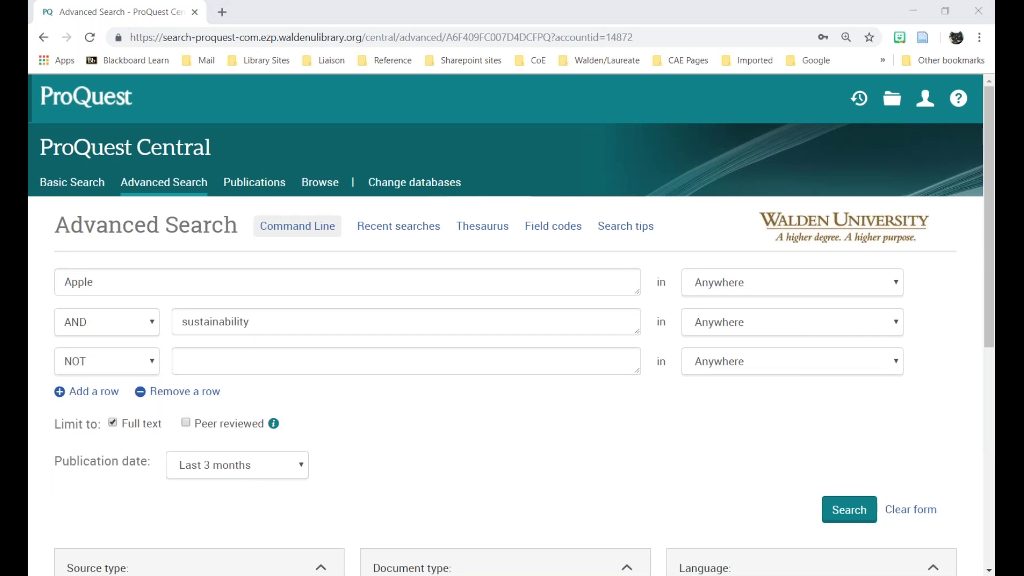
# Step: Exclude "computer OR iphone OR ipad OR "mobile device" OR phone" in the NOT row and rerun the search
pyautogui.click(267, 357)
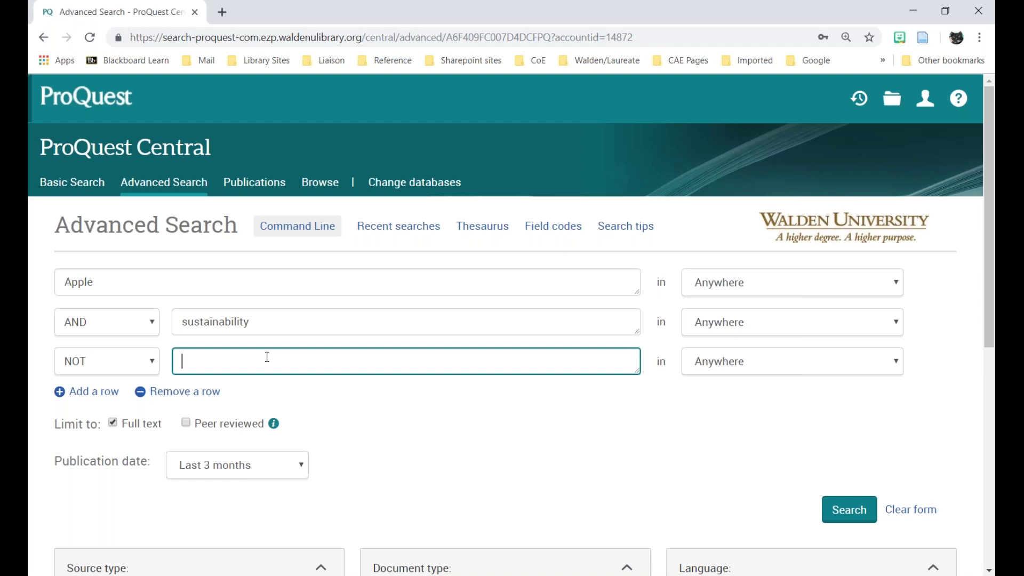
pyautogui.write('computer OR iphone OR ipad OR "mobile device" OR phone)')
pyautogui.press('BackSpace')
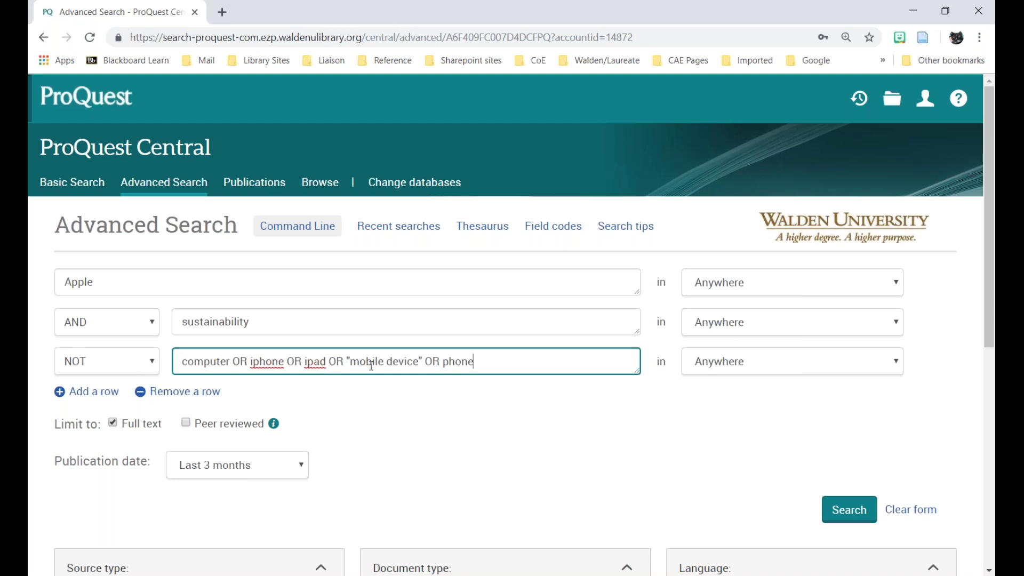
pyautogui.click(849, 509)
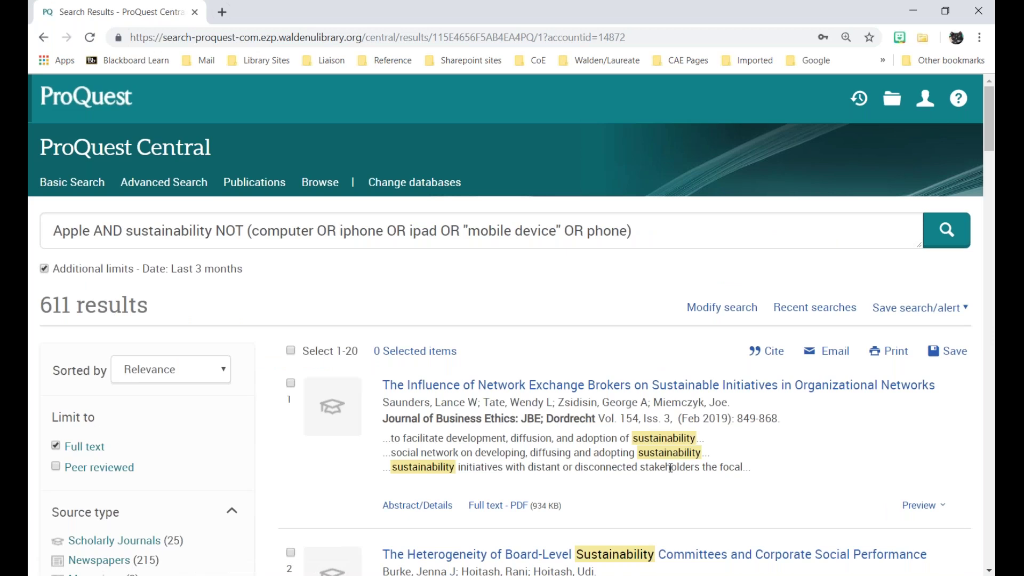
pyautogui.scroll(-2, 580, 474)
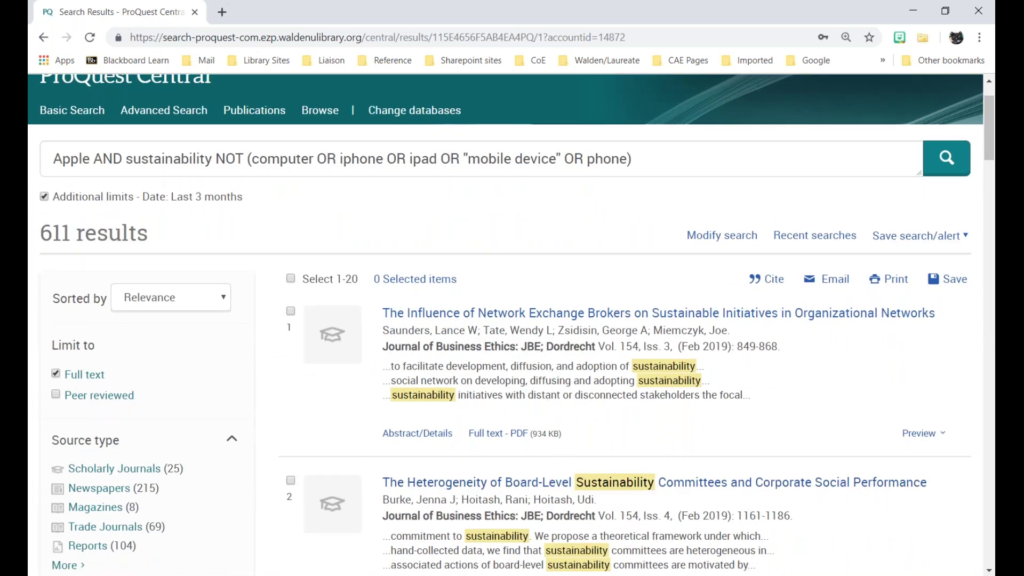
pyautogui.scroll(2, 385, 240)
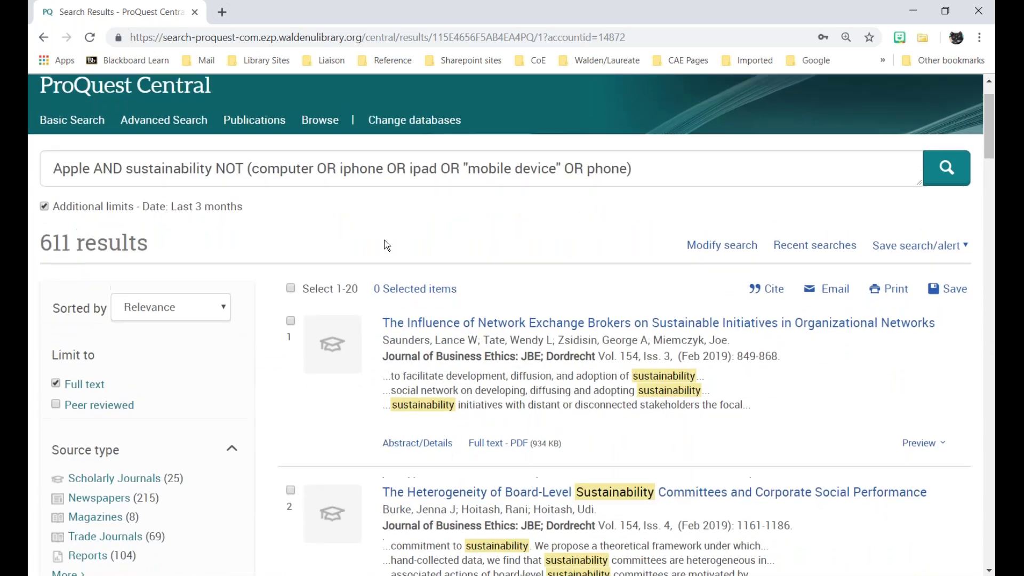
# Step: Truncate "sustainability" to "sustain*" in the search query and rerun the search
pyautogui.click(172, 233)
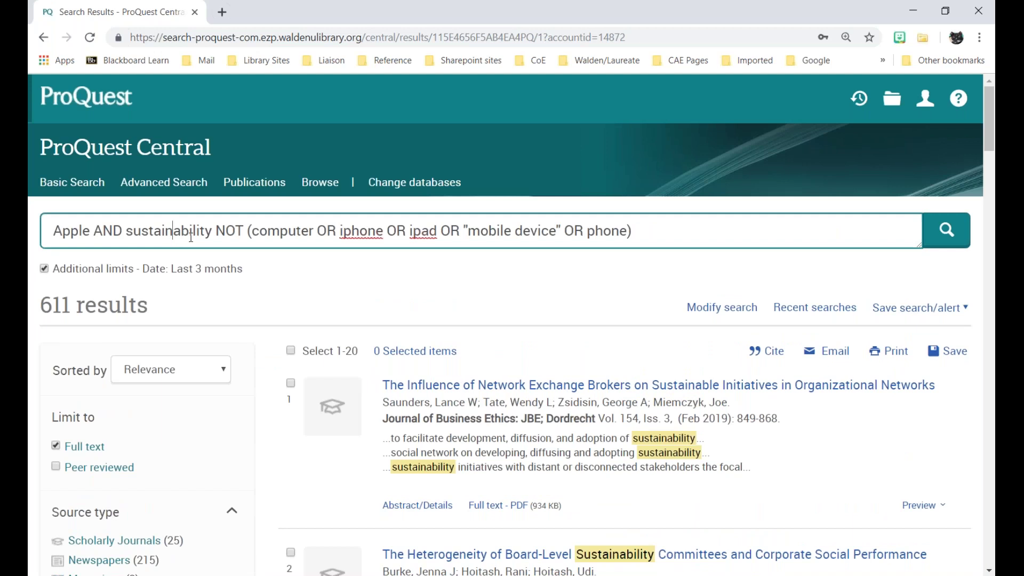
pyautogui.press('Delete')
pyautogui.press('Delete')
pyautogui.press('Delete')
pyautogui.press('Delete')
pyautogui.press('Delete')
pyautogui.press('Delete')
pyautogui.press('Delete')
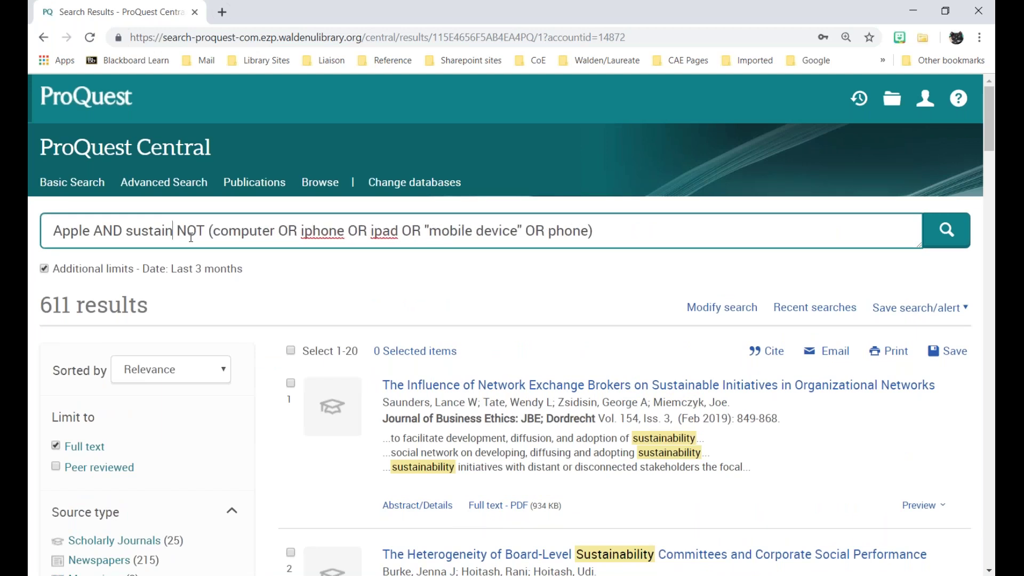
pyautogui.write('*')
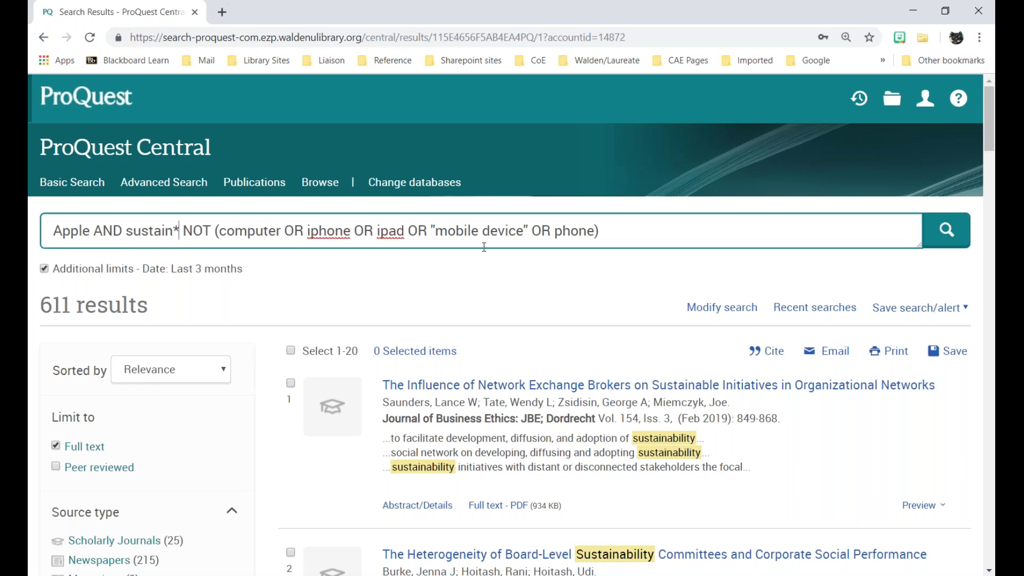
pyautogui.click(952, 236)
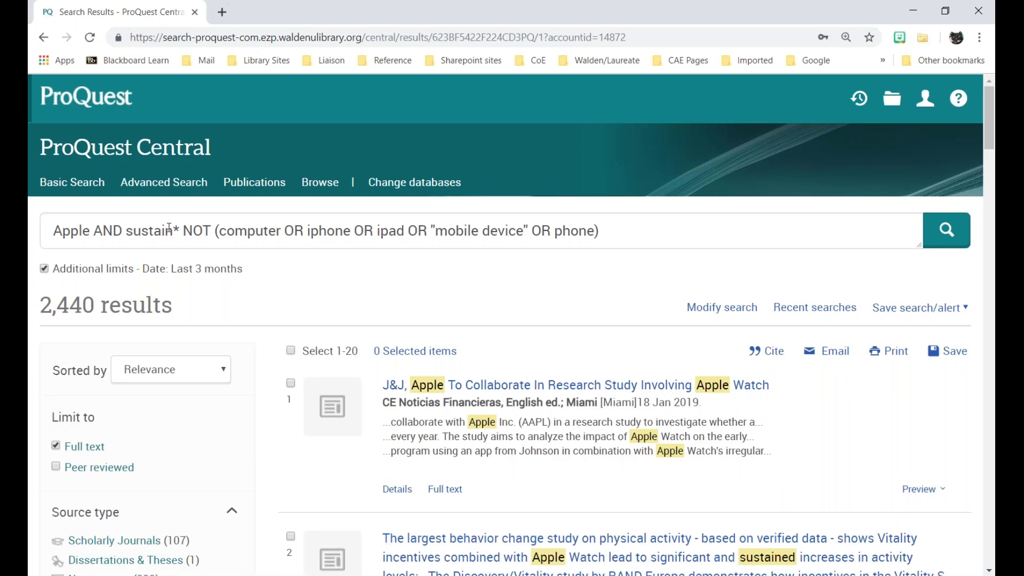
# Step: Return to the library home page and switch to the PowerPoint slide show
pyautogui.click(94, 232)
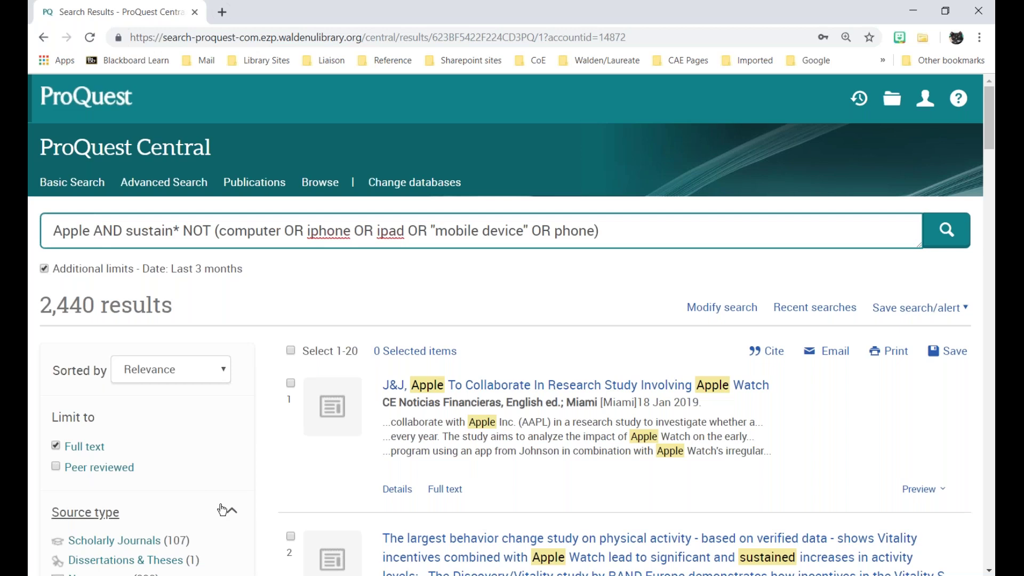
pyautogui.click(258, 61)
pyautogui.click(255, 83)
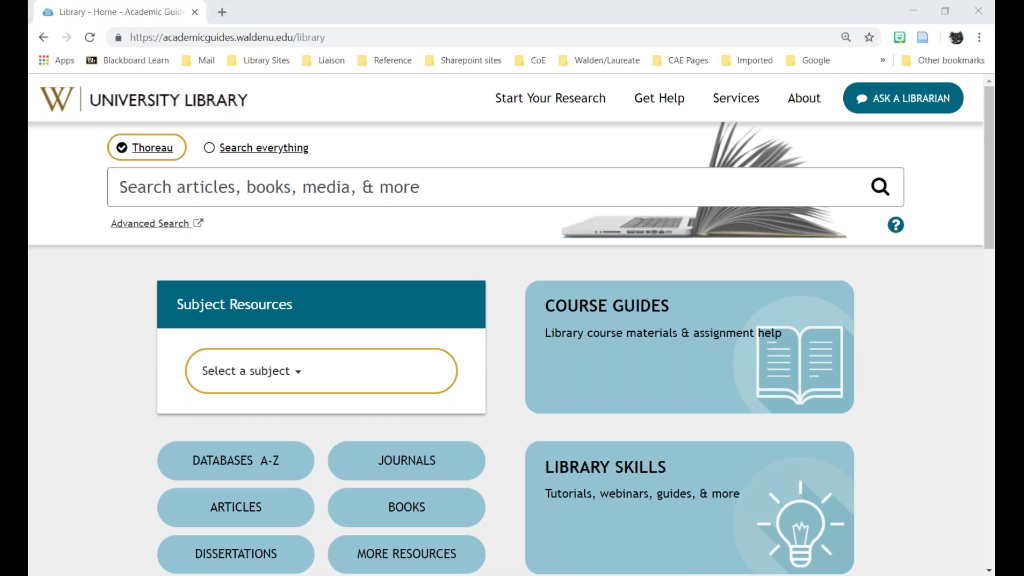
pyautogui.hotkey('alt', 'Tab')
pyautogui.click(270, 464)
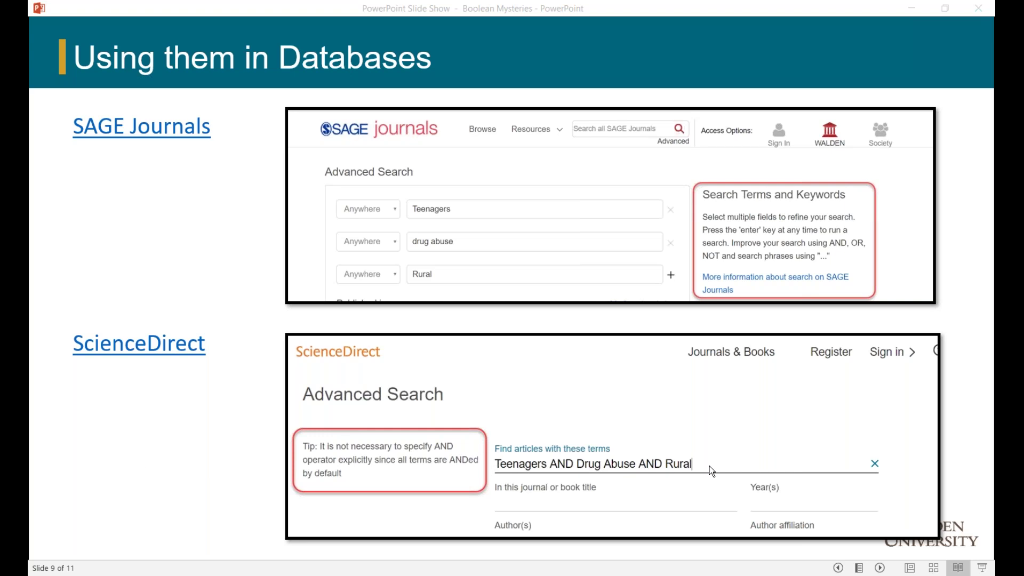
# Step: Switch to Chrome and open SAGE Journals from the library's A-Z database list under S
pyautogui.moveTo(258, 575)
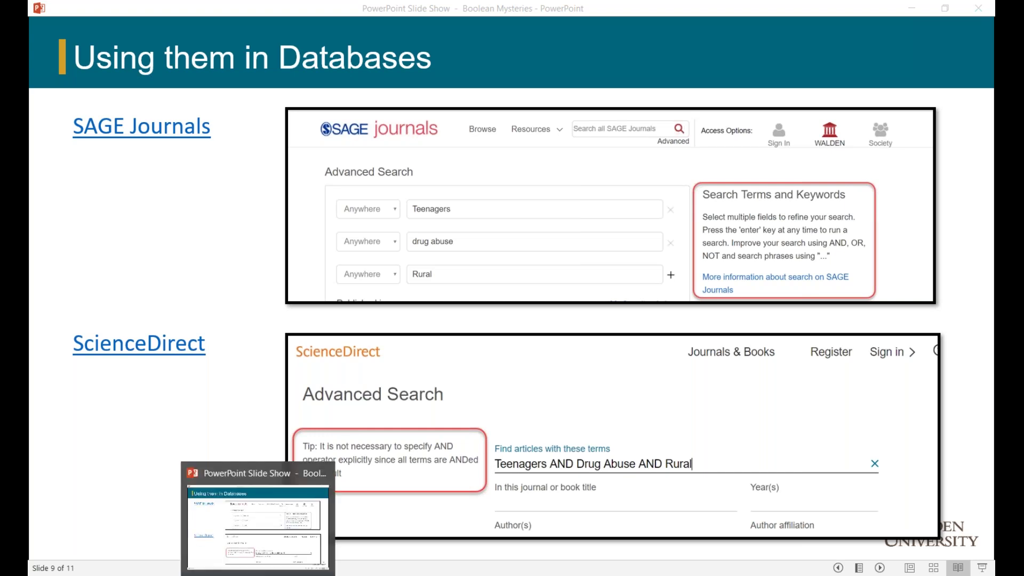
pyautogui.moveTo(187, 575)
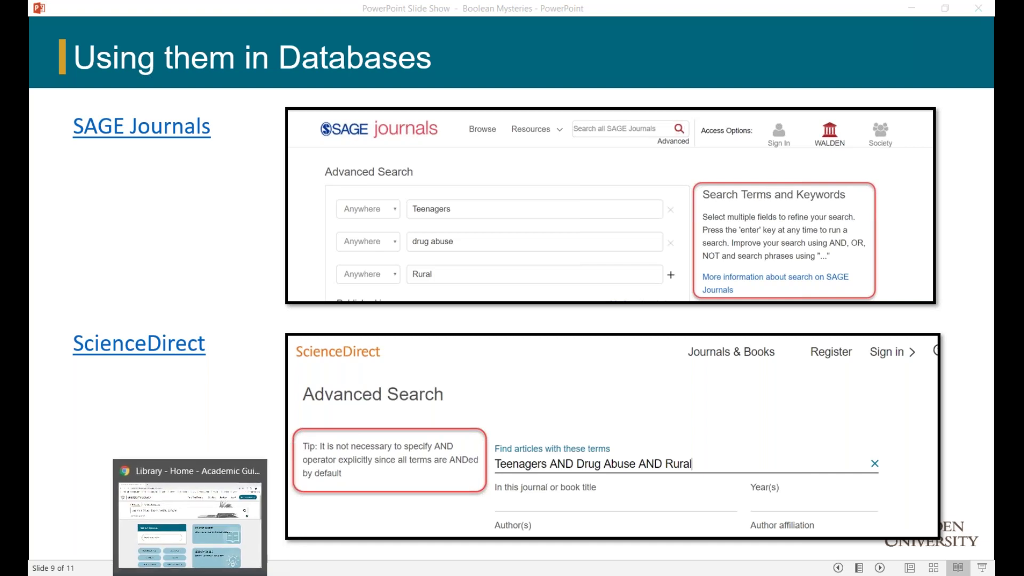
pyautogui.click(187, 573)
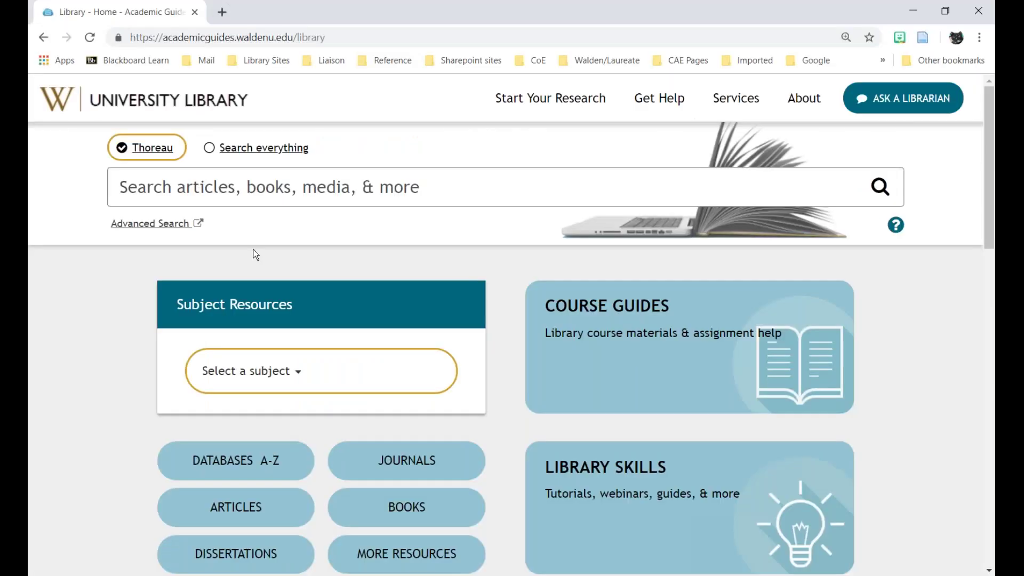
pyautogui.click(242, 463)
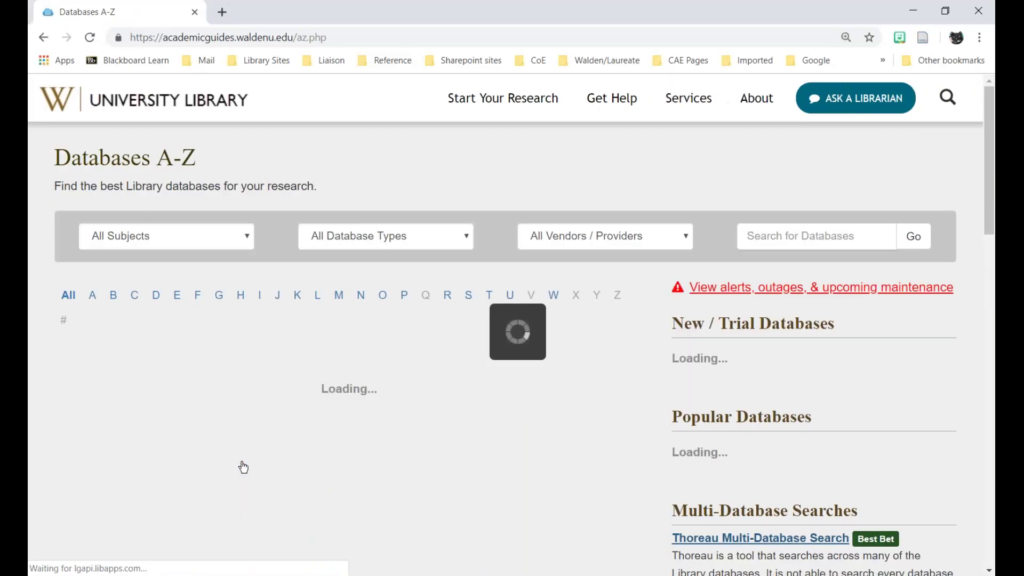
pyautogui.click(466, 295)
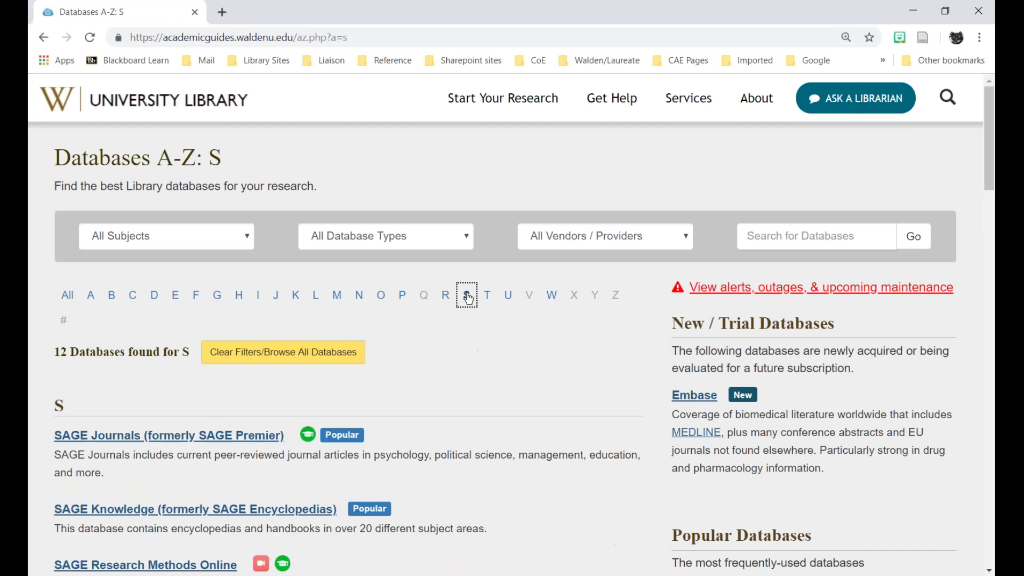
pyautogui.click(226, 442)
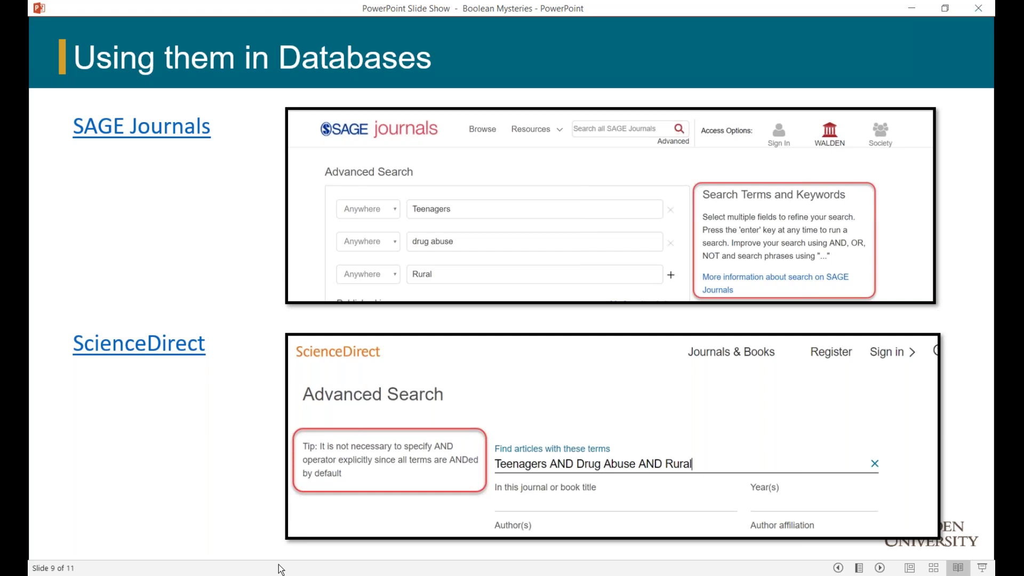
pyautogui.click(182, 520)
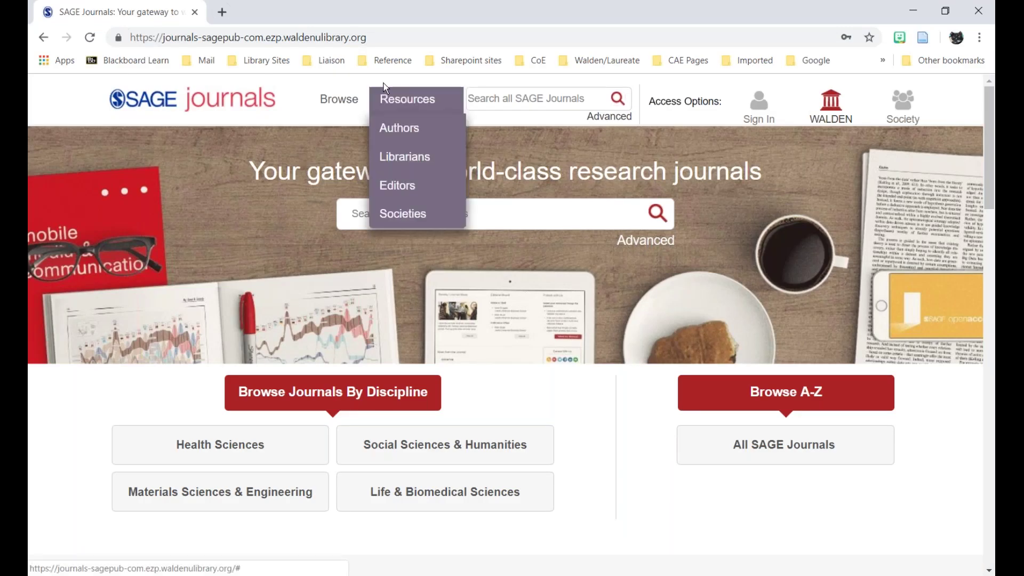
# Step: Open the SAGE Journals advanced search and enter teenager and "drug abuse" as the first two search terms
pyautogui.click(605, 118)
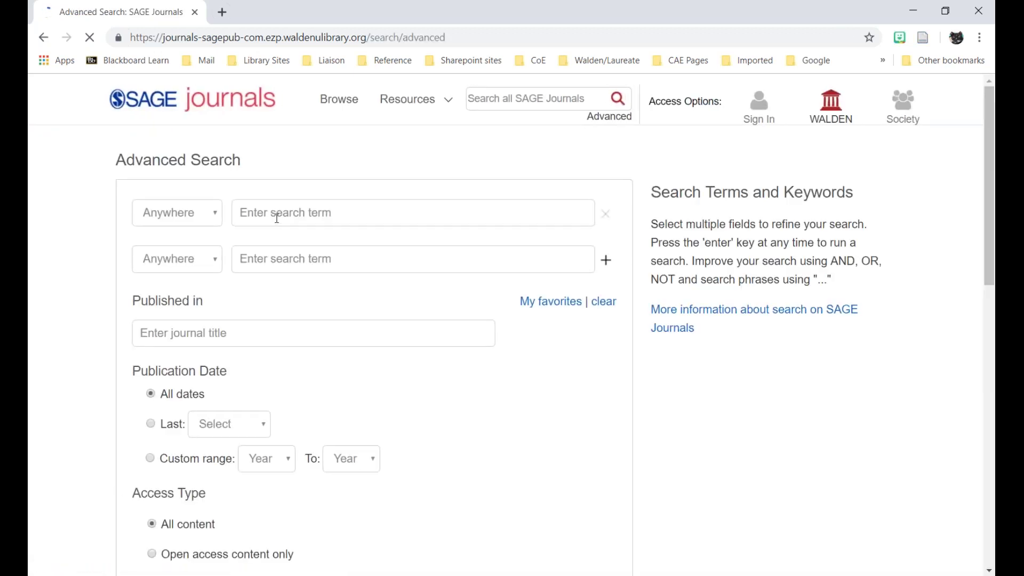
pyautogui.click(277, 218)
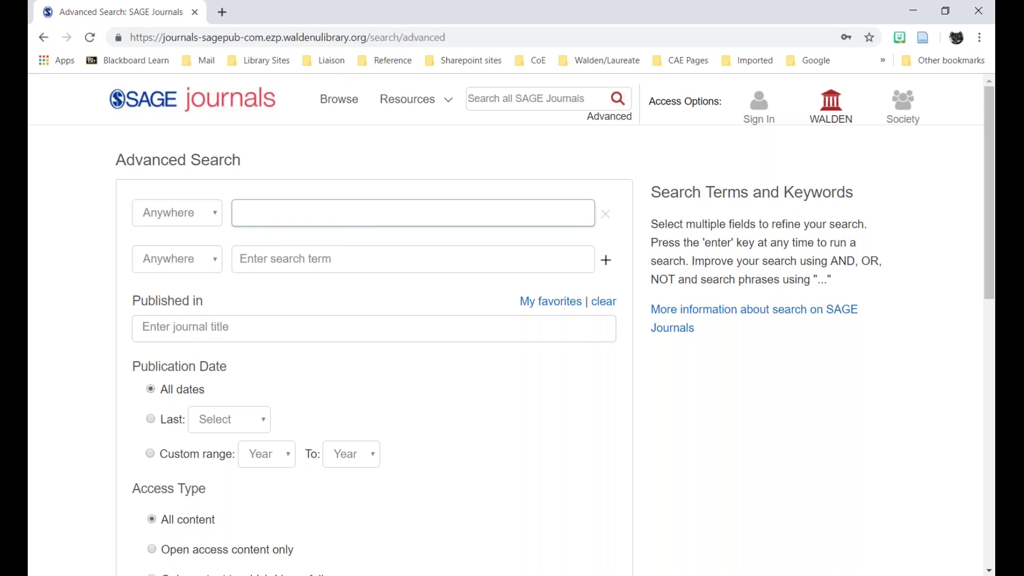
pyautogui.write('teenager')
pyautogui.click(276, 263)
pyautogui.write('drug abuse"')
pyautogui.press('Home')
pyautogui.write('"')
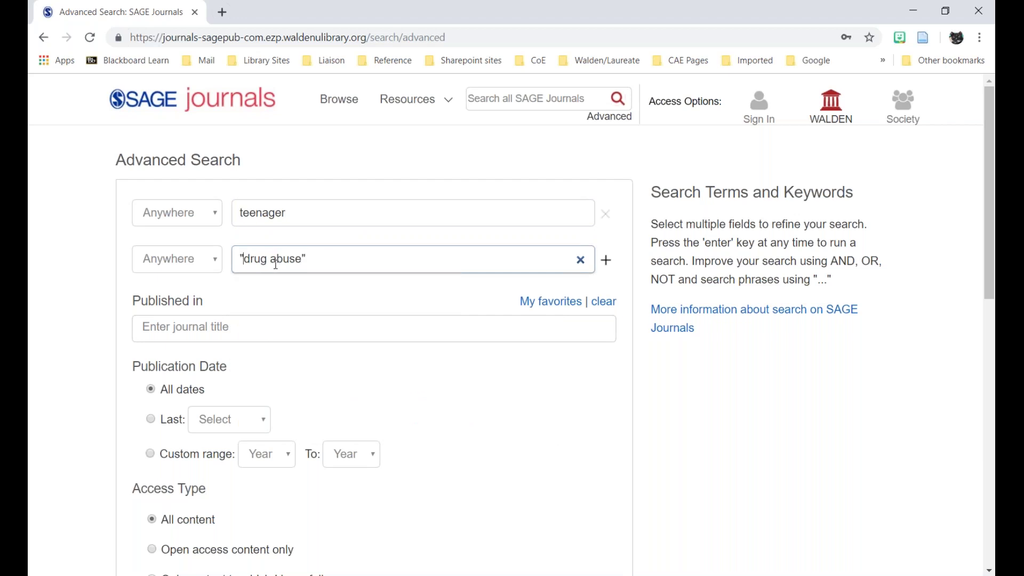
# Step: Add a third search row containing rural and run the advanced search
pyautogui.click(608, 262)
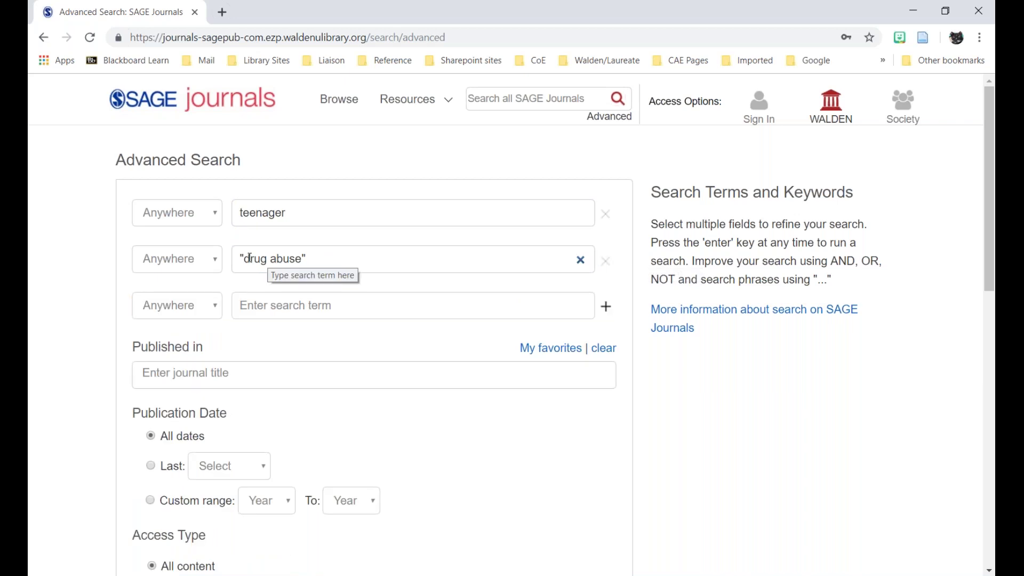
pyautogui.click(246, 304)
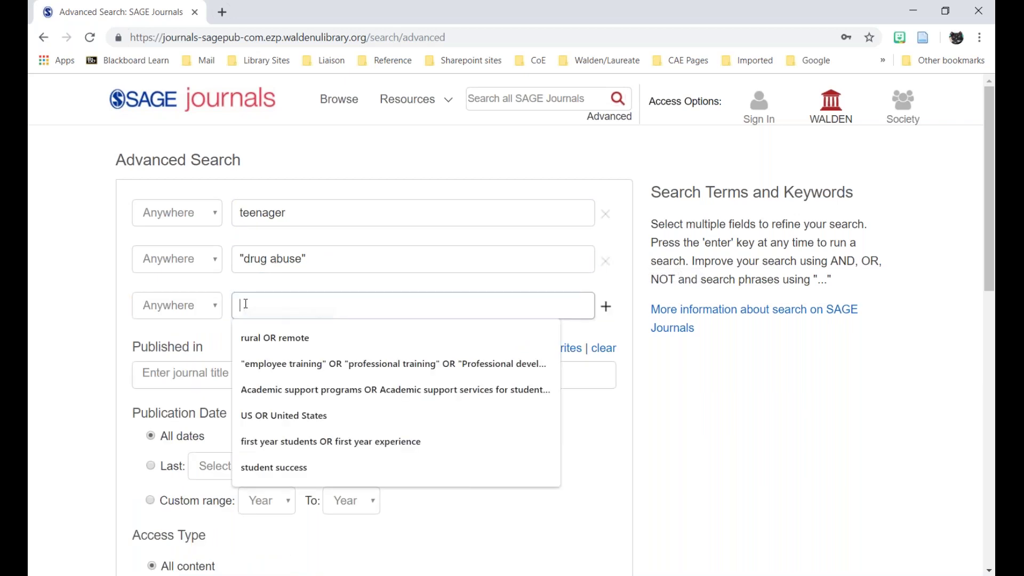
pyautogui.write('rural')
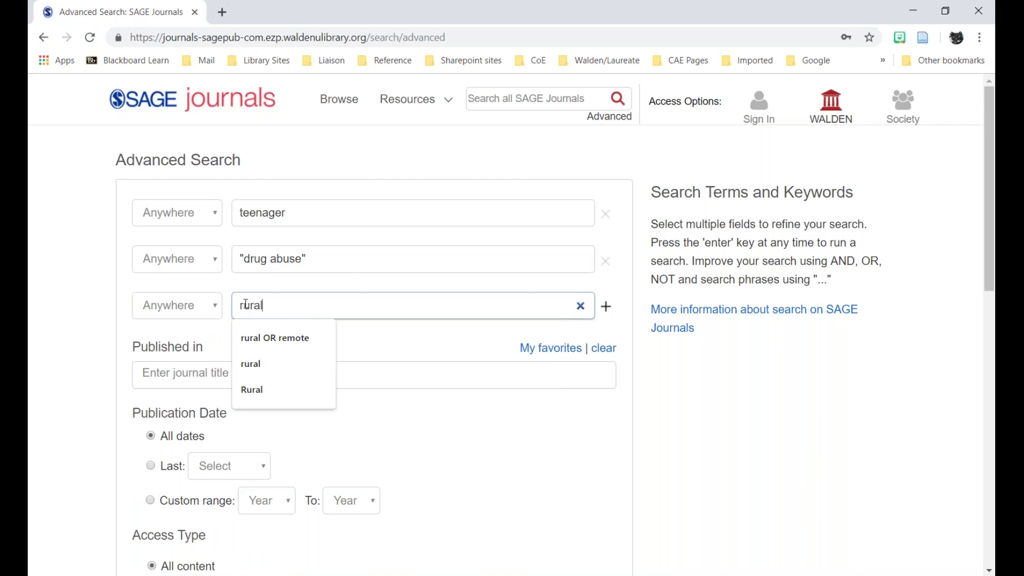
pyautogui.click(705, 386)
pyautogui.scroll(-1, 713, 405)
pyautogui.scroll(-8, 715, 409)
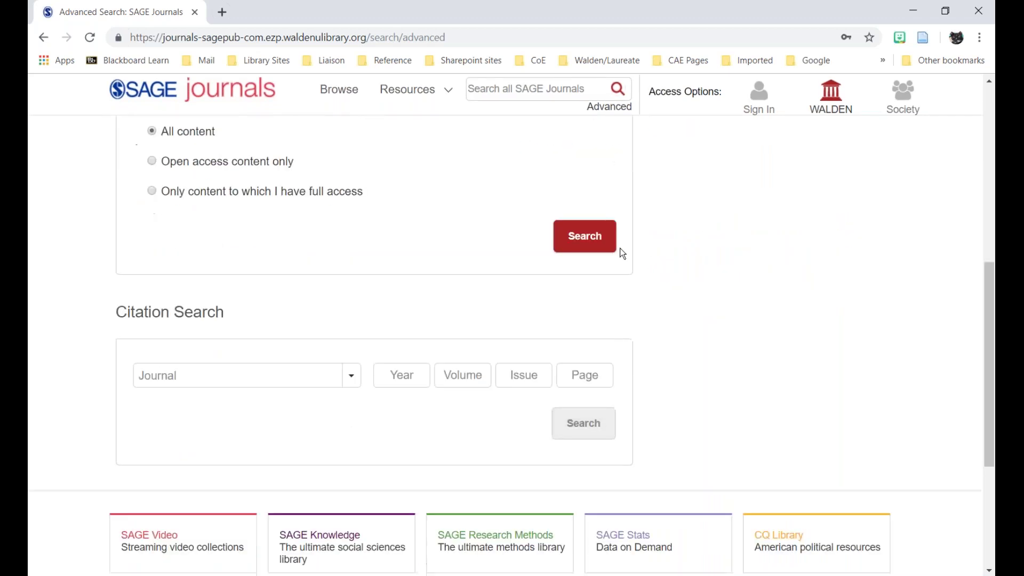
pyautogui.click(569, 240)
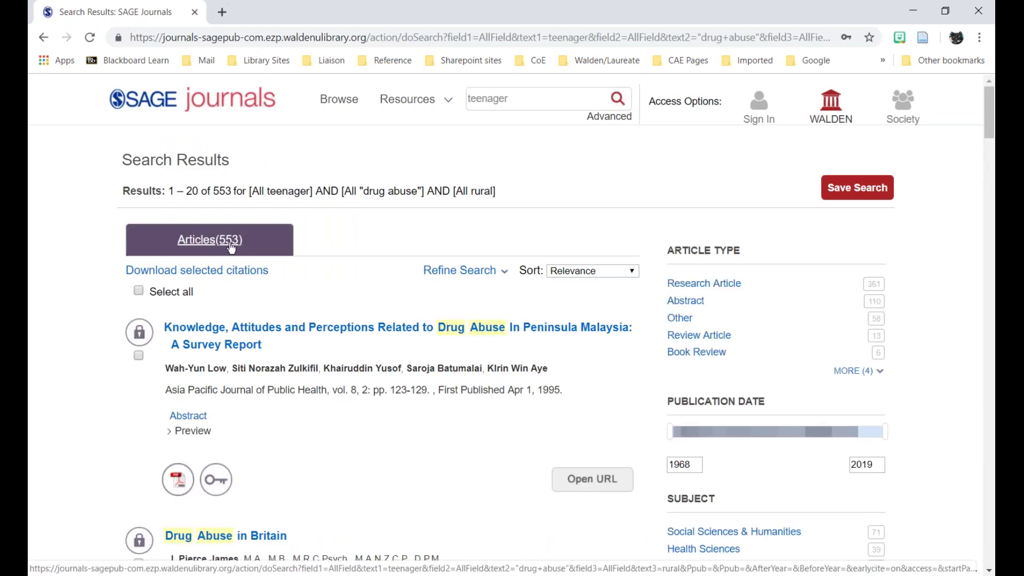
# Step: Open the search refinement form and change the first search term to "teen* OR adolescen*"
pyautogui.click(468, 274)
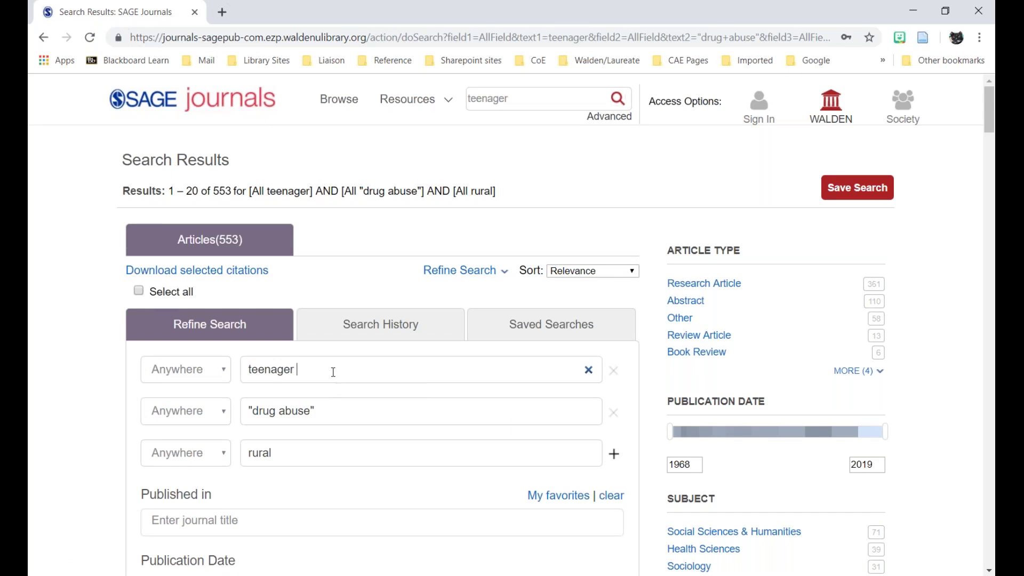
pyautogui.write('OR adolescen*')
pyautogui.press('Left')
pyautogui.press('Left')
pyautogui.press('Left')
pyautogui.press('Left')
pyautogui.press('Left')
pyautogui.press('Left')
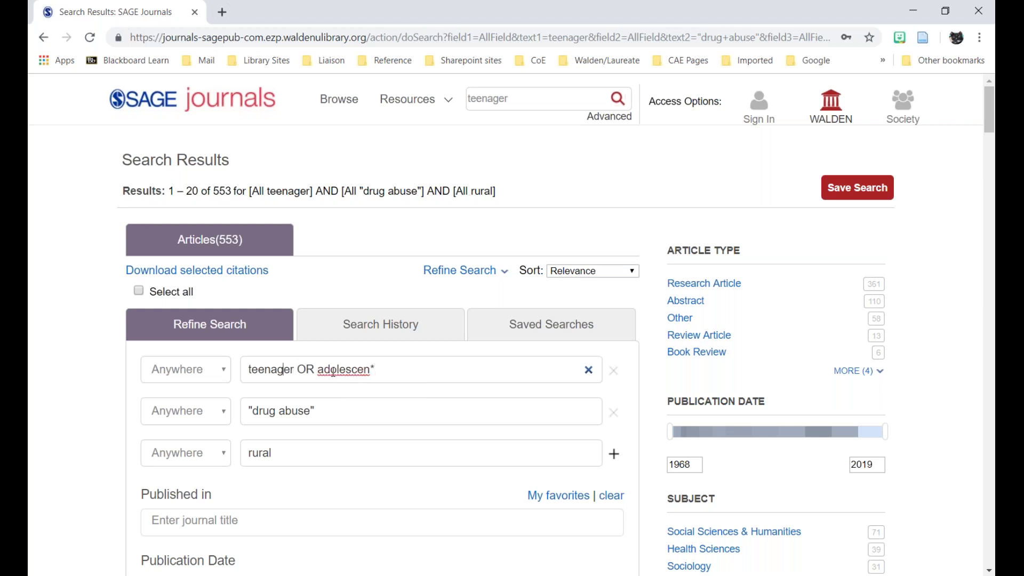
pyautogui.write('*')
pyautogui.press('Delete')
pyautogui.press('Delete')
pyautogui.press('Delete')
pyautogui.press('Delete')
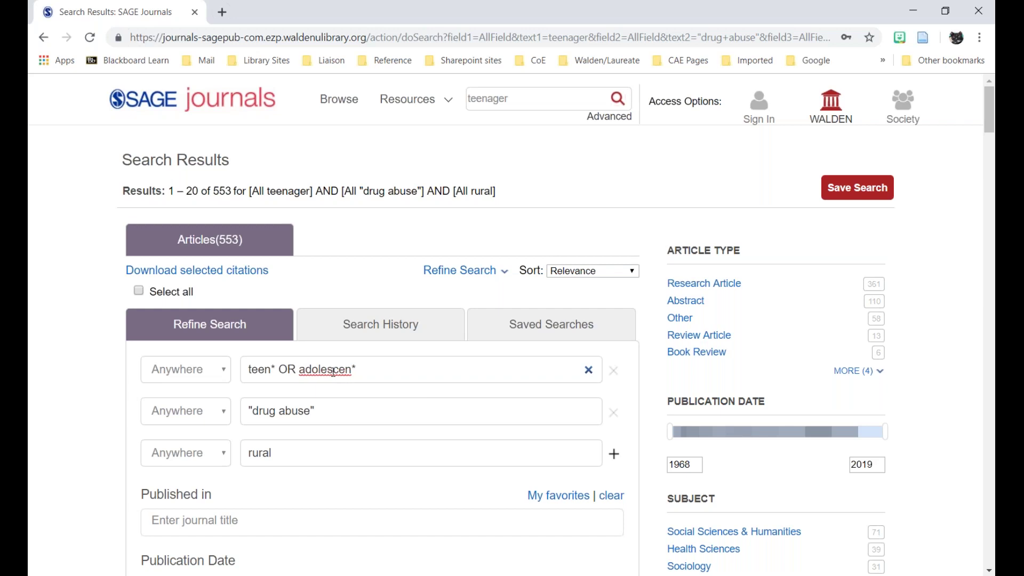
# Step: Rerun the search with "rural OR remote" as the third term, and switch to the PowerPoint slide show
pyautogui.click(323, 458)
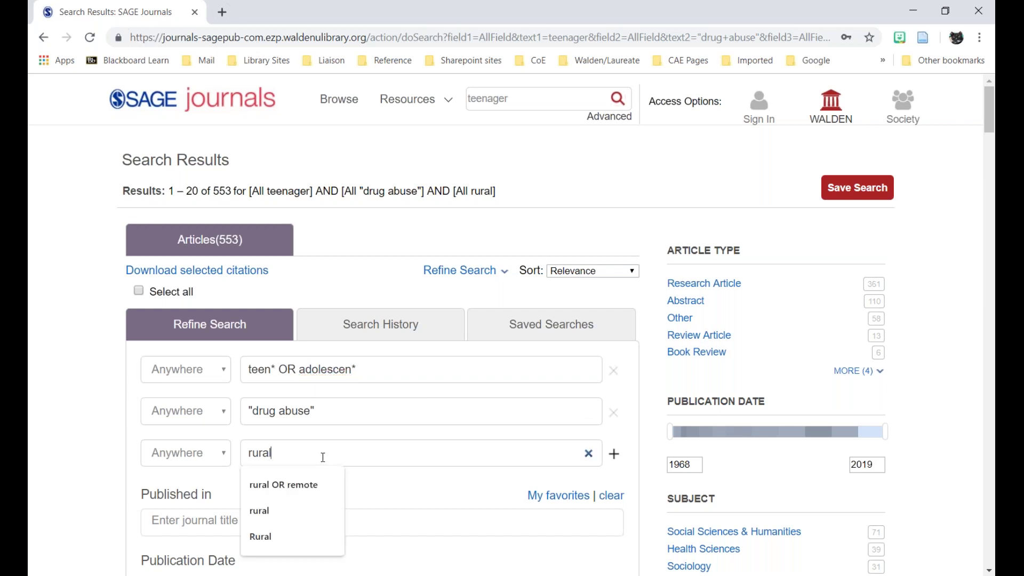
pyautogui.click(313, 486)
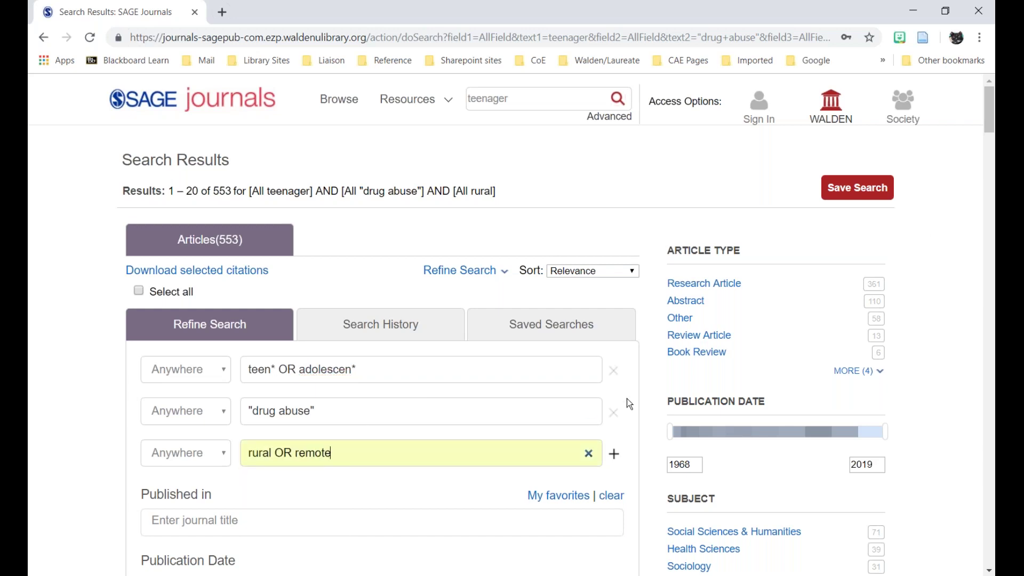
pyautogui.scroll(-8, 627, 403)
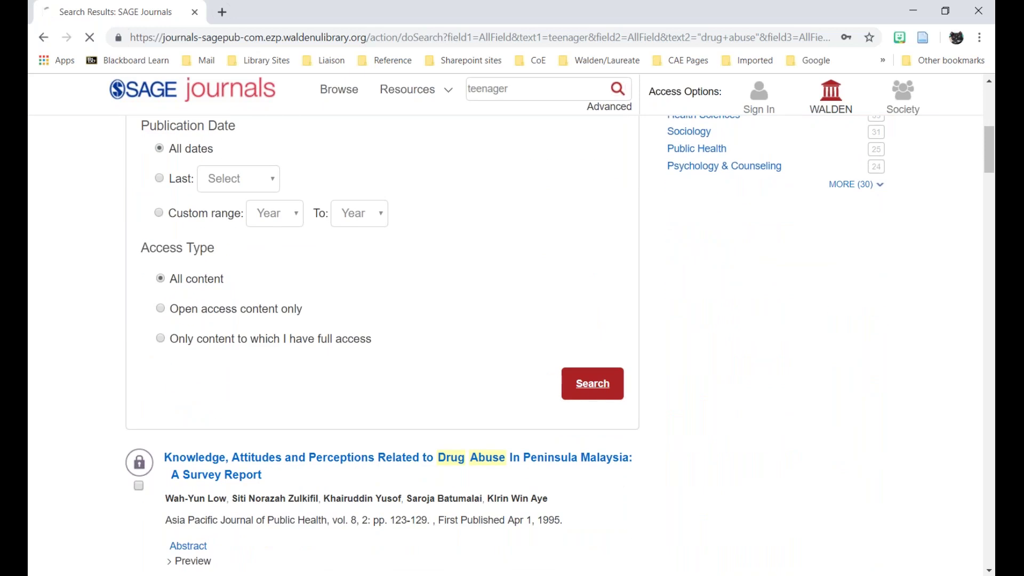
pyautogui.click(592, 384)
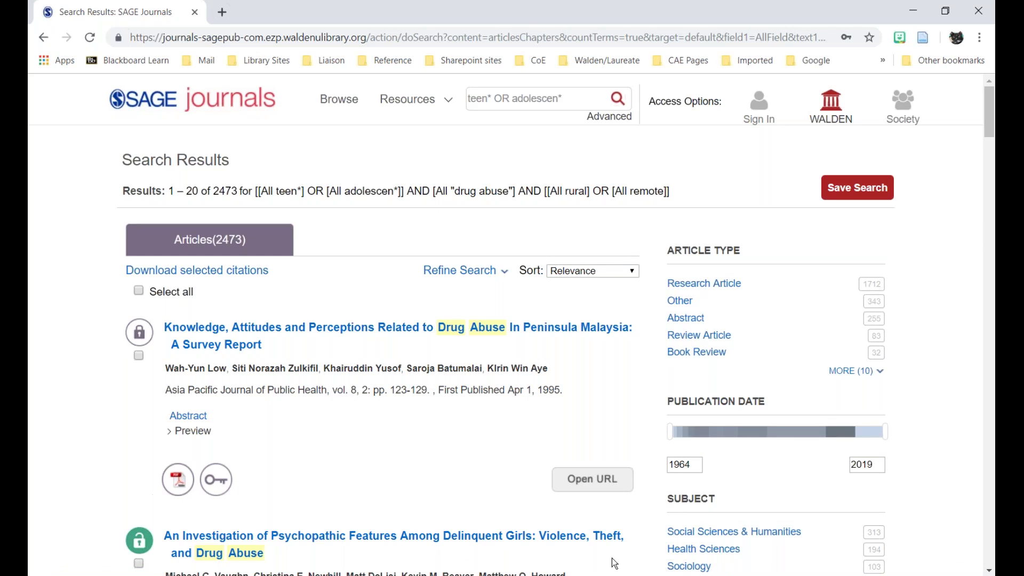
pyautogui.hotkey('alt', 'Tab')
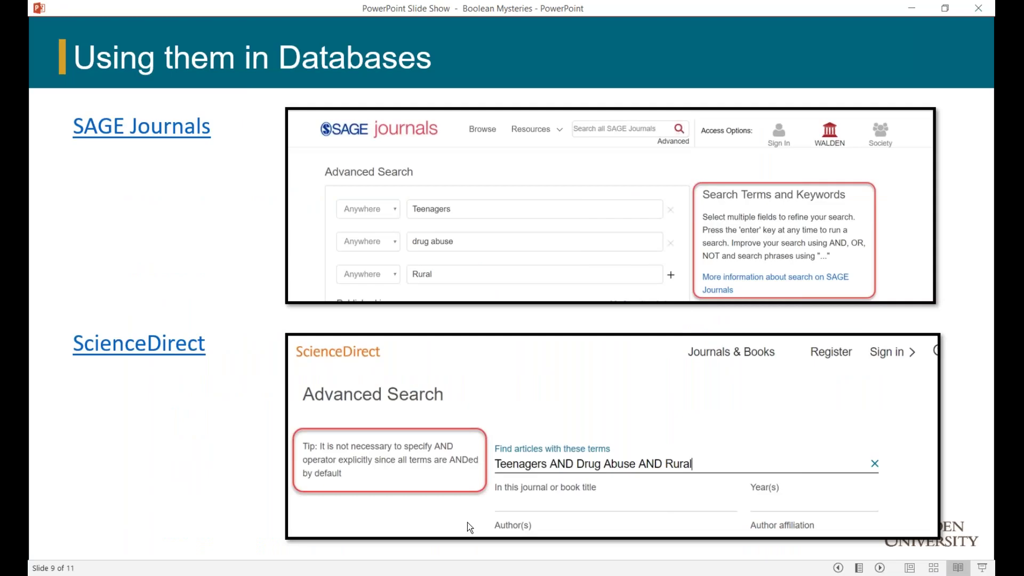